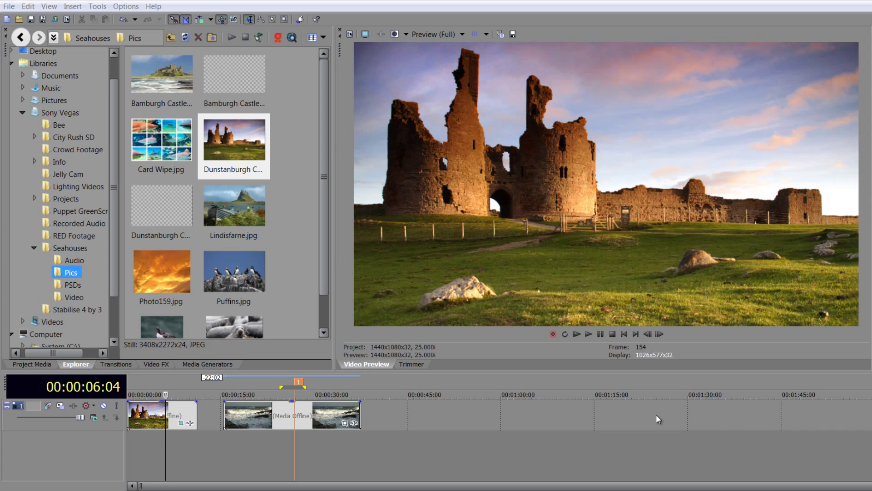
Move the playhead into the Dunstanburgh Castle clip so its frame shows in the preview
click(155, 450)
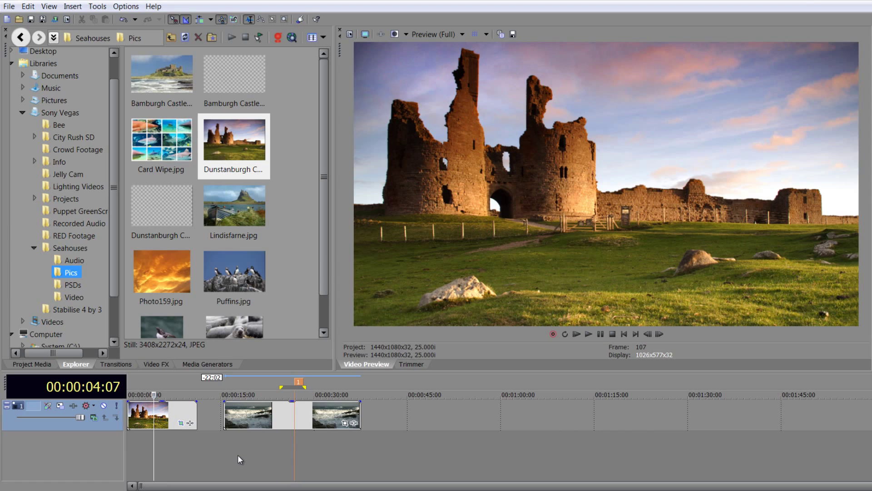
click(156, 364)
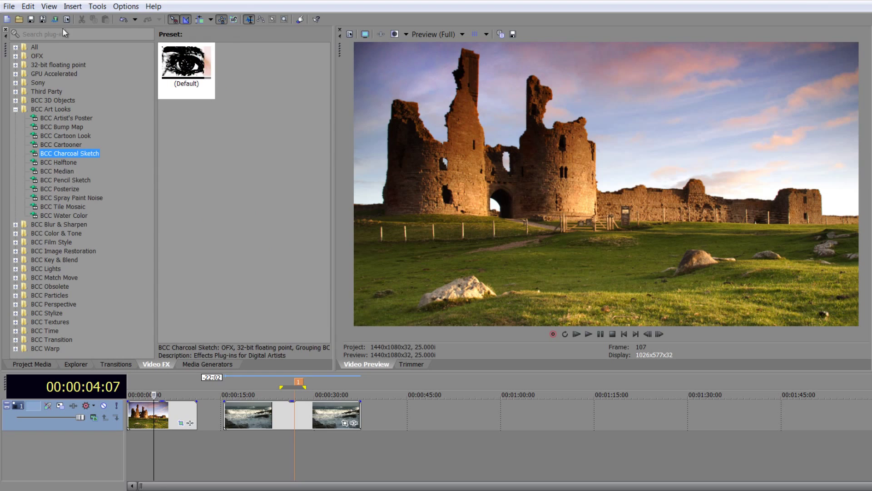
click(53, 7)
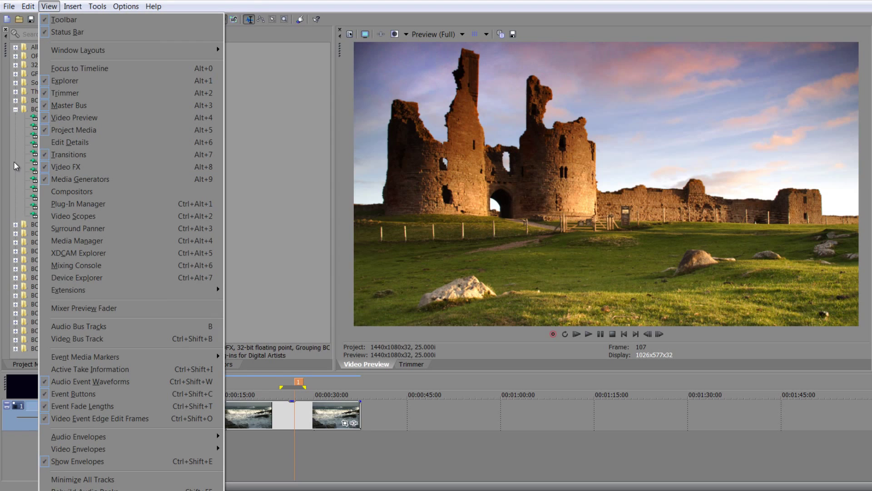
key(Escape)
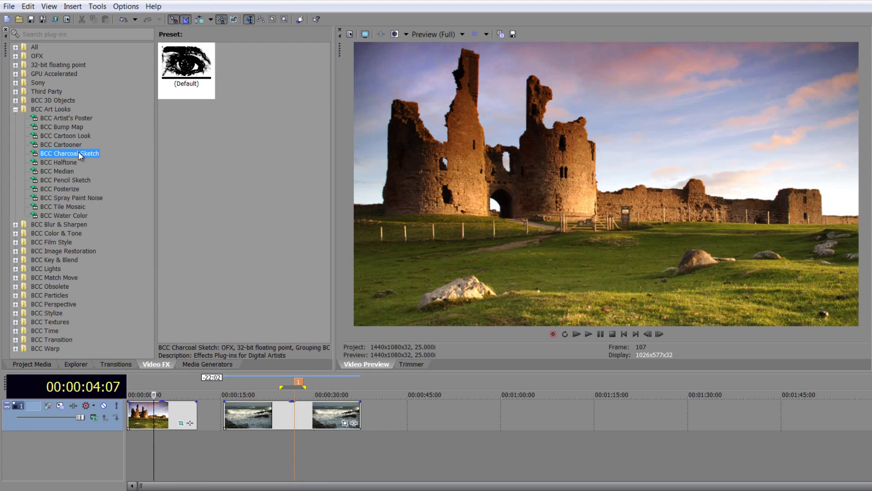
Apply BCC Charcoal Sketch to the castle clip, trying three presets before settling on Default.bsp
drag(79, 155, 165, 419)
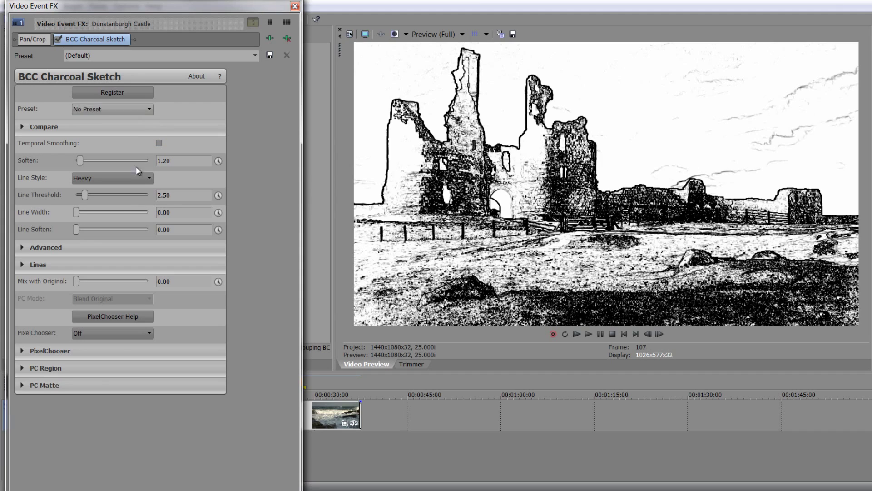
click(136, 112)
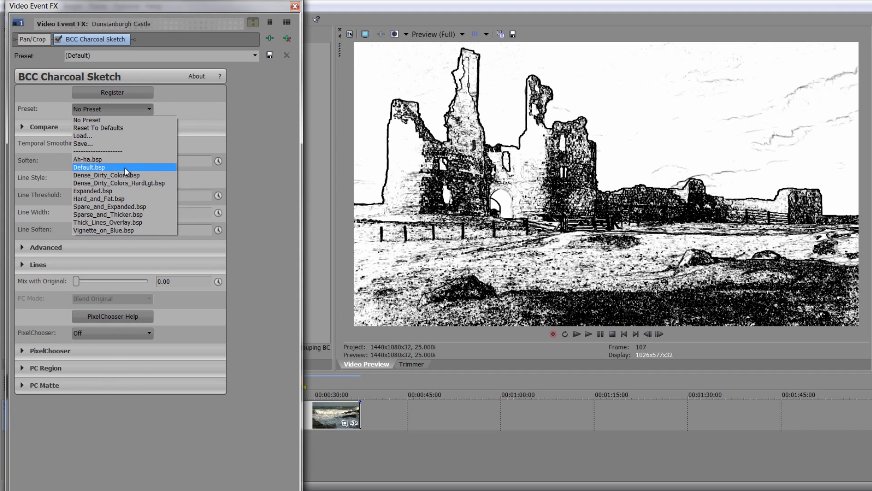
click(123, 207)
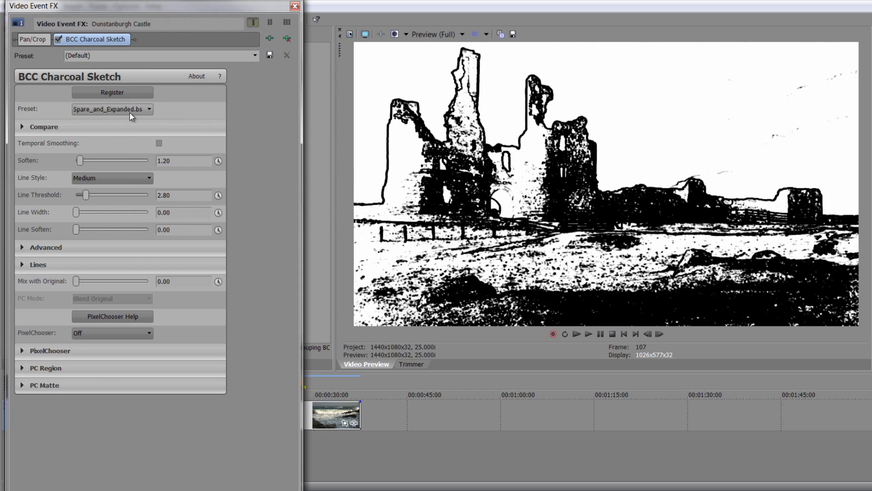
click(130, 113)
click(113, 172)
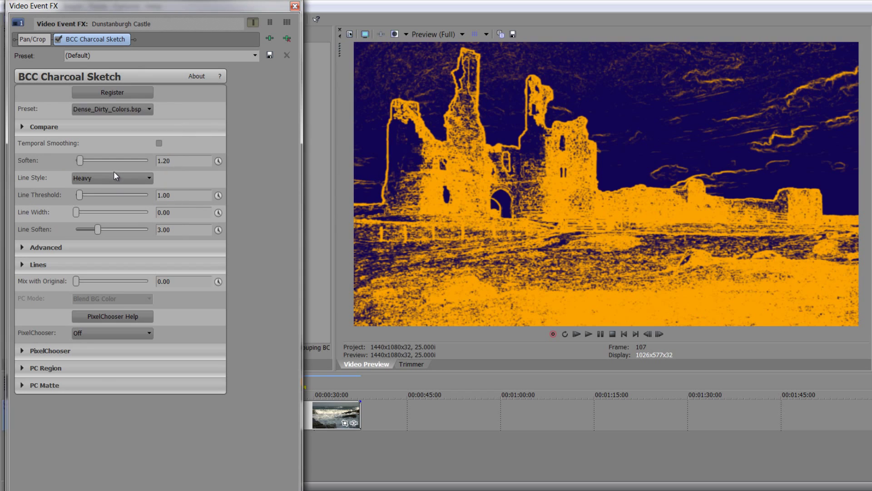
click(122, 112)
click(111, 213)
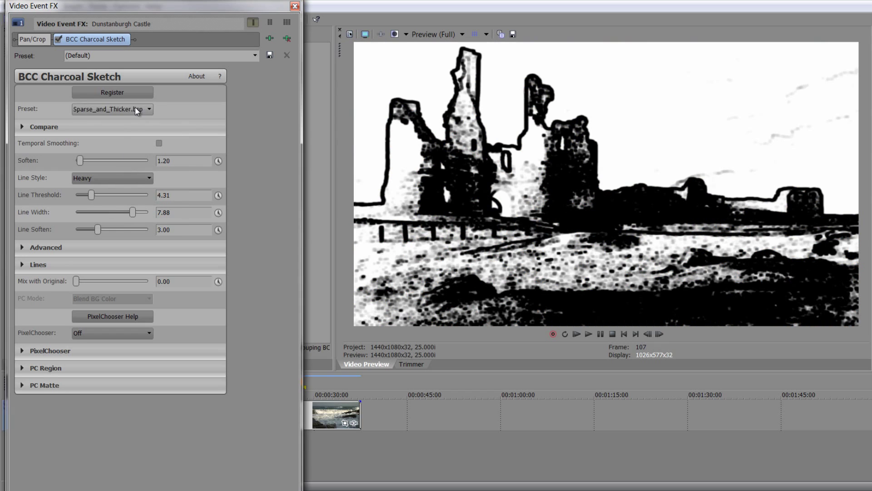
click(134, 108)
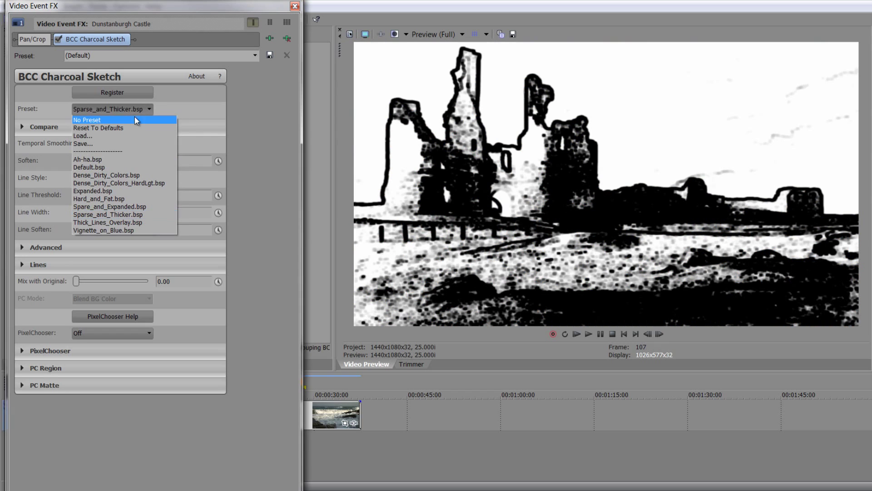
click(123, 168)
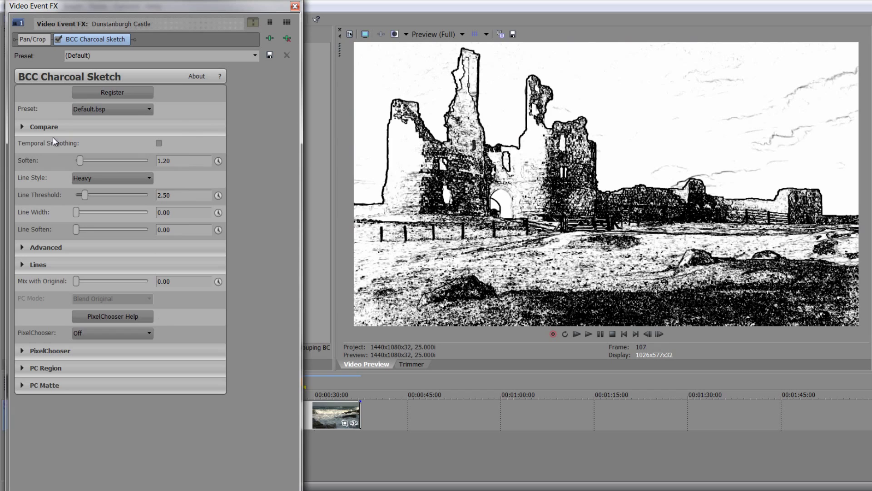
Set Charcoal Sketch Compare Mode to Side By Side with Wipe/Slide 50 and Right Offset 0
click(23, 126)
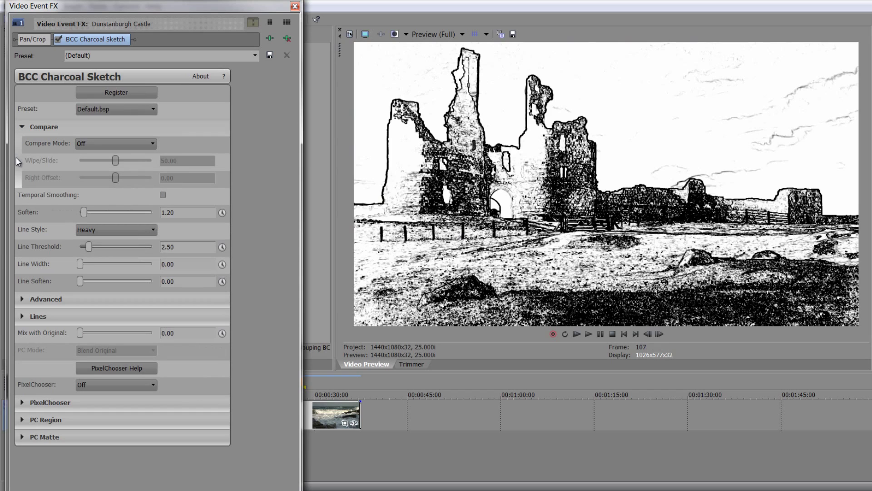
click(141, 145)
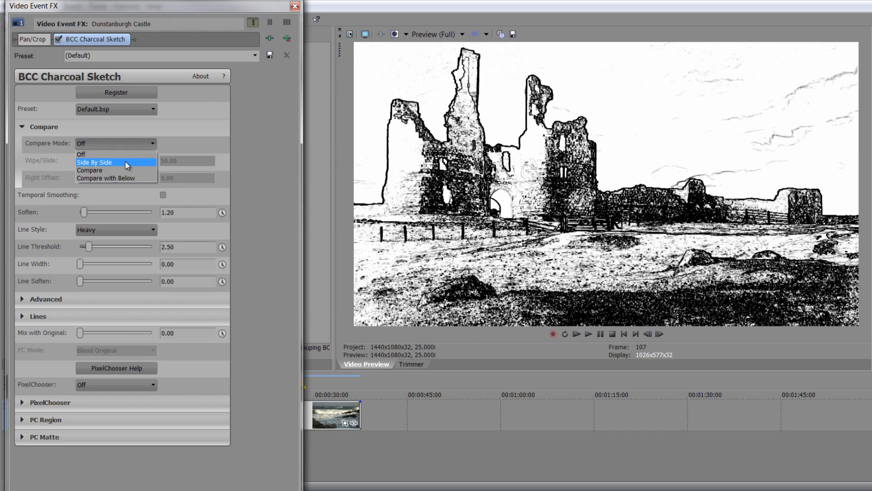
click(127, 164)
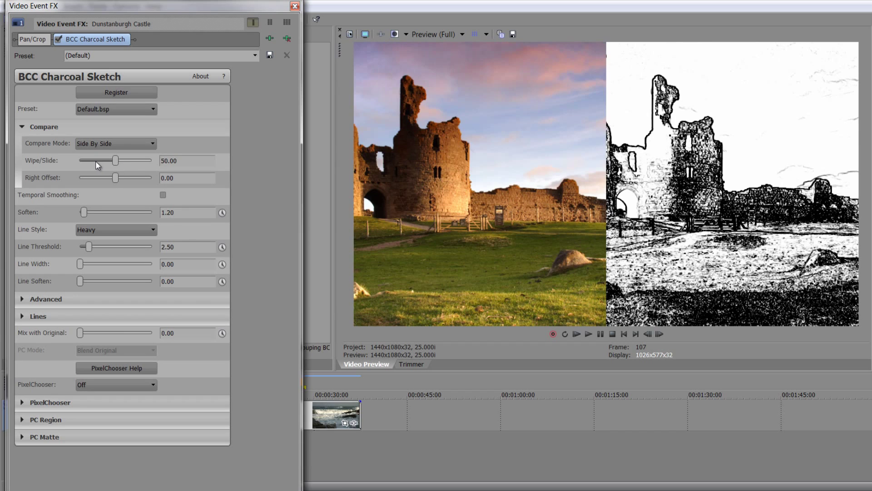
mouse_move(116, 161)
mouse_down()
mouse_move(152, 172)
mouse_move(104, 171)
mouse_up()
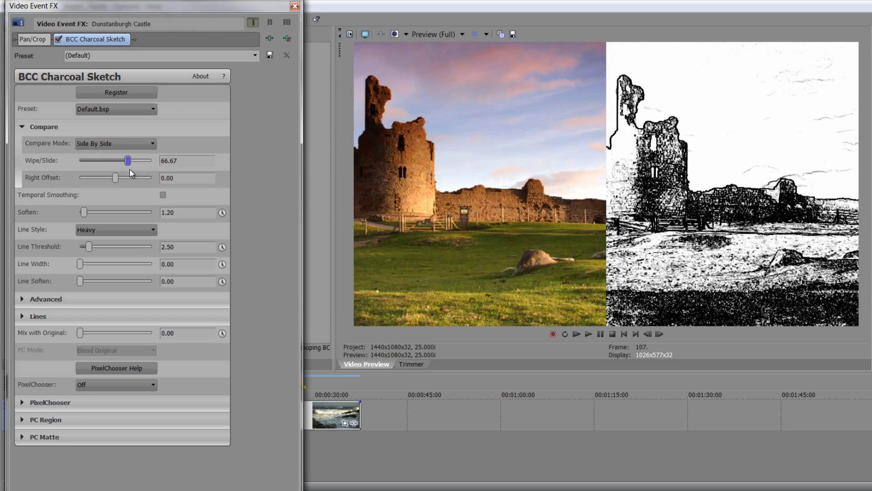
double_click(122, 162)
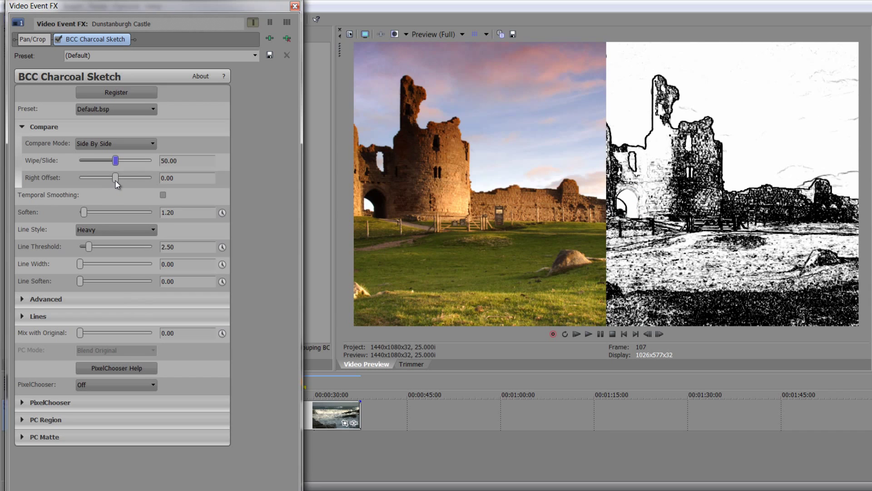
mouse_move(113, 181)
mouse_down()
mouse_move(135, 184)
mouse_move(91, 185)
mouse_move(120, 185)
mouse_up()
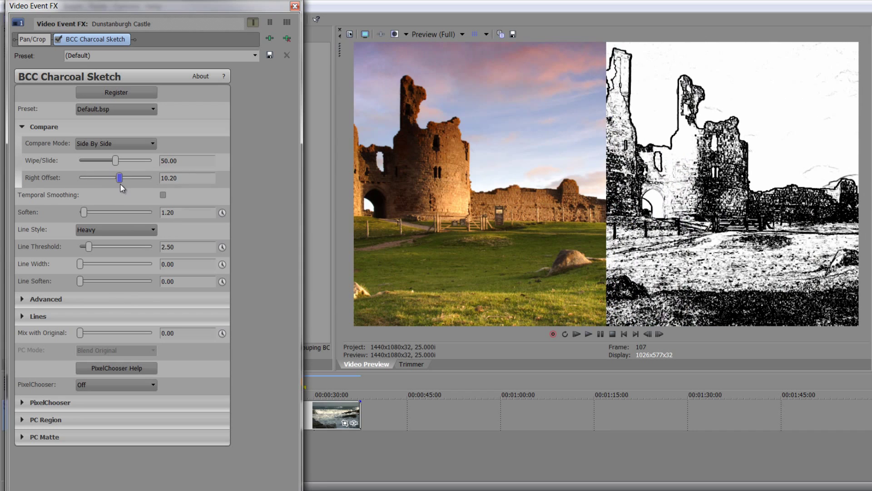
double_click(121, 181)
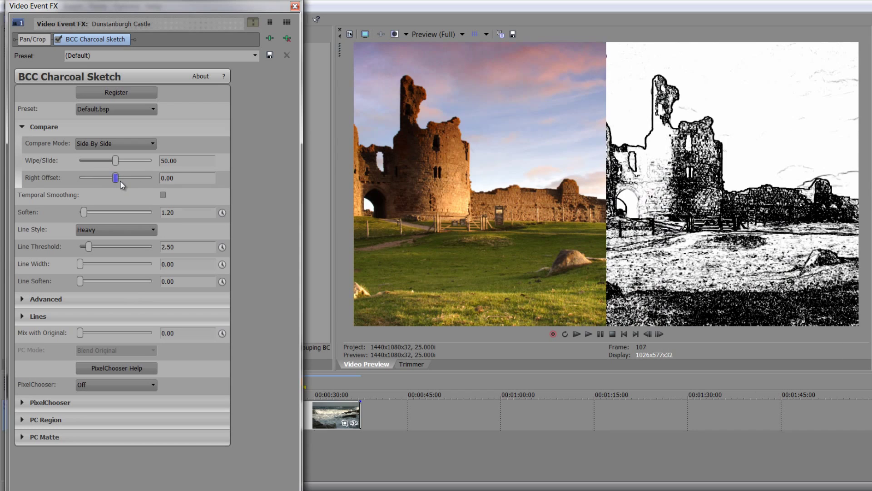
click(147, 145)
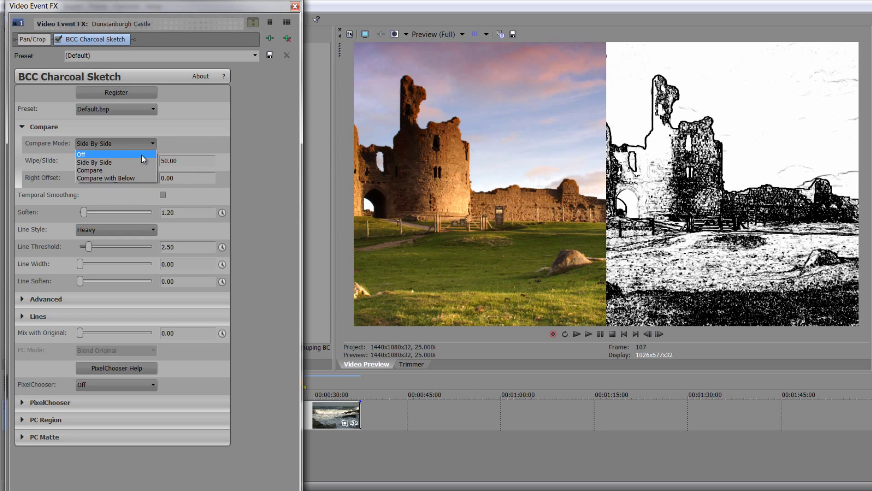
Turn Compare Mode off, then after trying other settings keep Soften 1.20 and Heavy line style
click(141, 154)
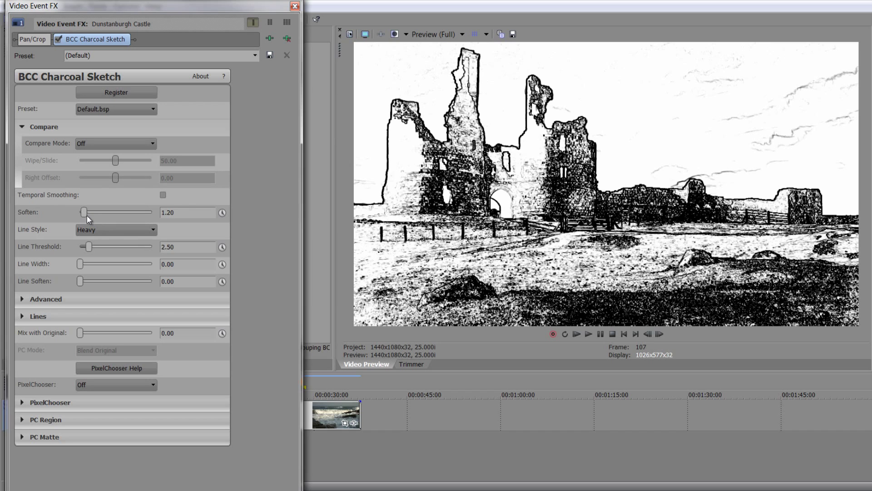
mouse_move(85, 212)
mouse_down()
mouse_move(162, 221)
mouse_move(84, 214)
mouse_up()
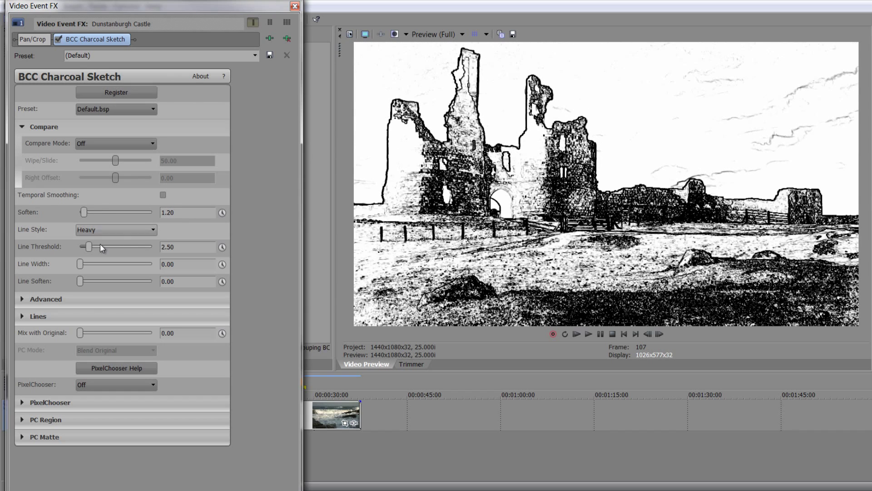
click(121, 231)
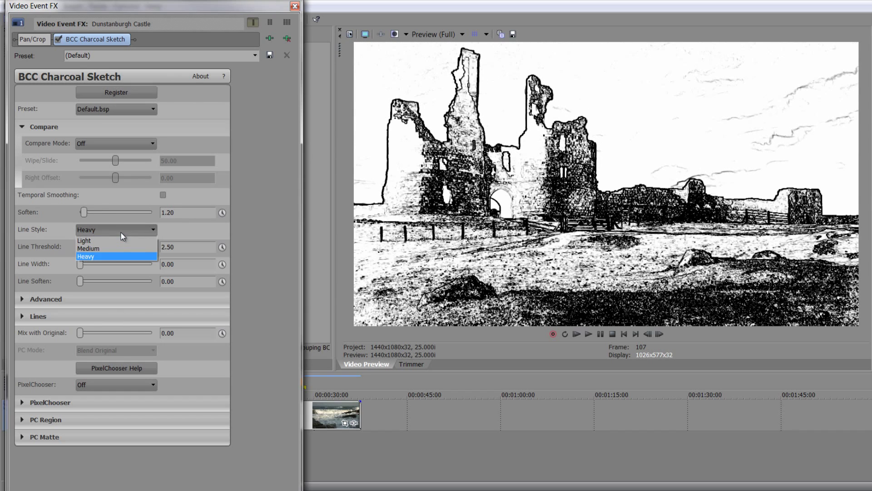
click(118, 249)
click(121, 230)
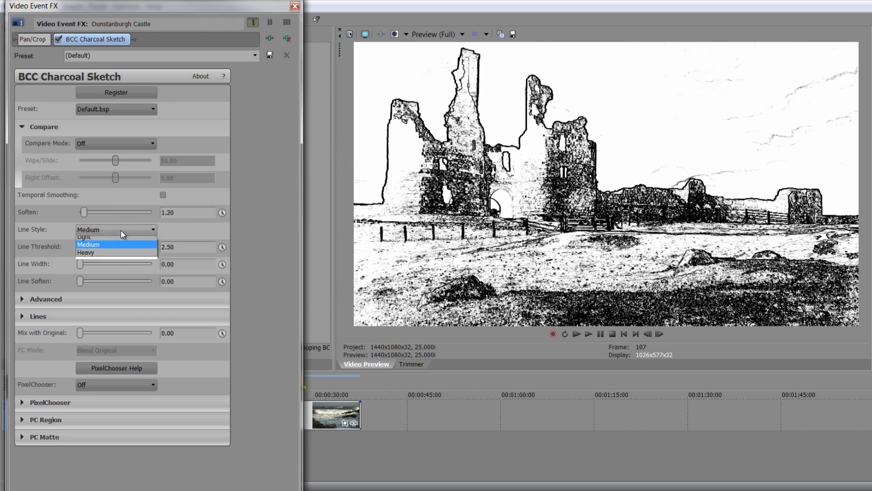
click(122, 241)
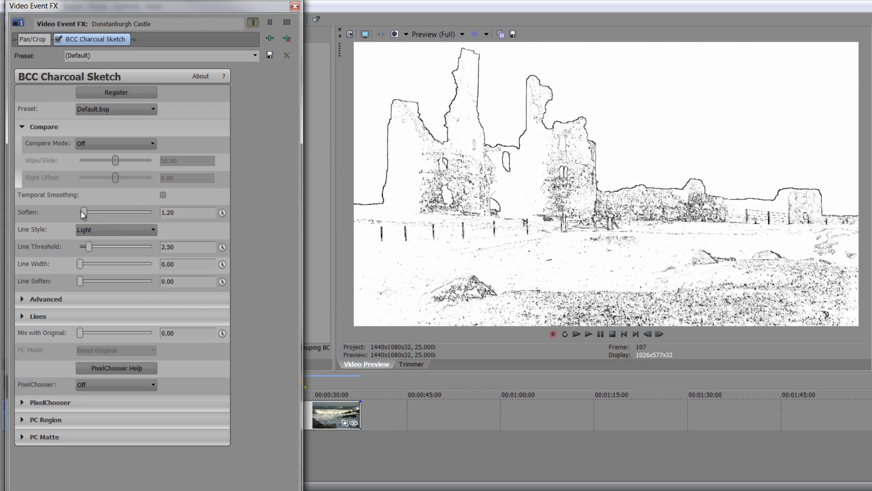
drag(84, 214, 141, 221)
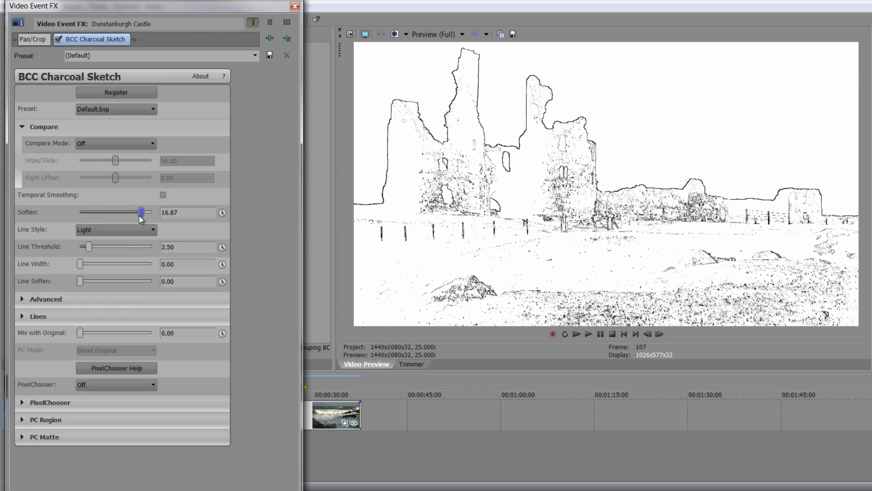
double_click(141, 212)
click(135, 229)
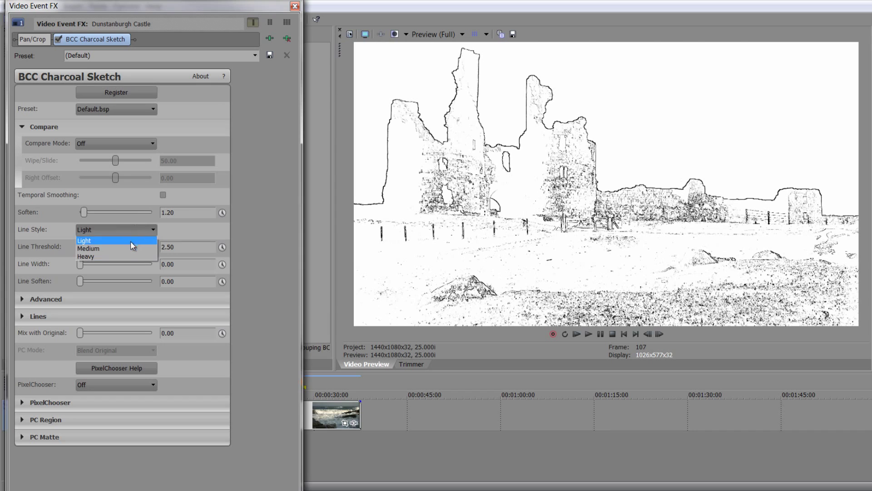
click(127, 257)
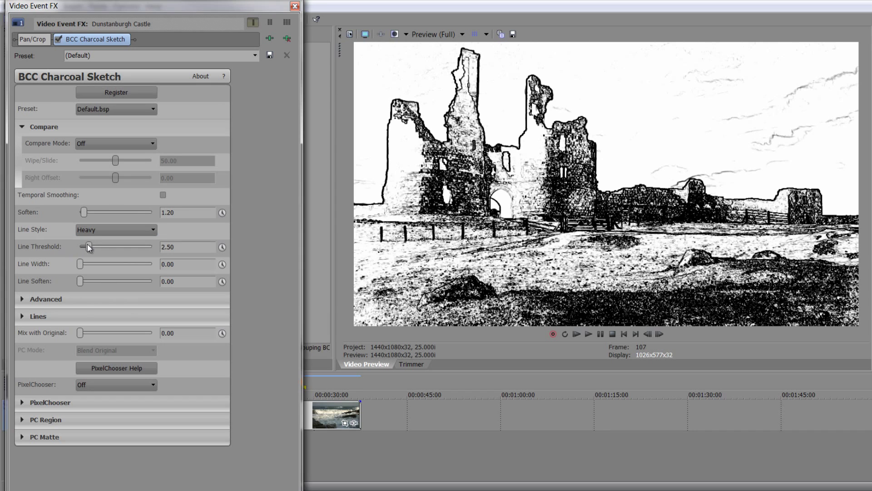
Set Line Threshold to 1.91 and Line Soften to 3.47, leaving Line Width at 0
drag(89, 246, 123, 249)
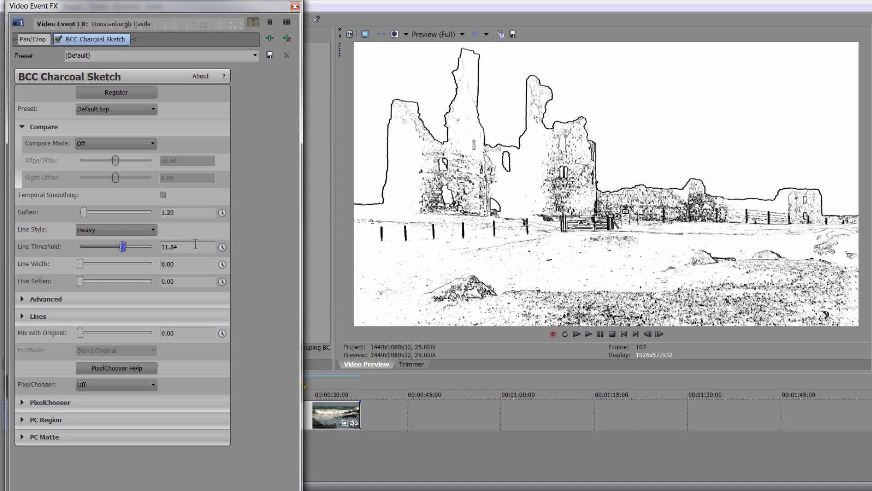
mouse_move(123, 247)
mouse_down()
mouse_move(146, 252)
mouse_move(86, 254)
mouse_up()
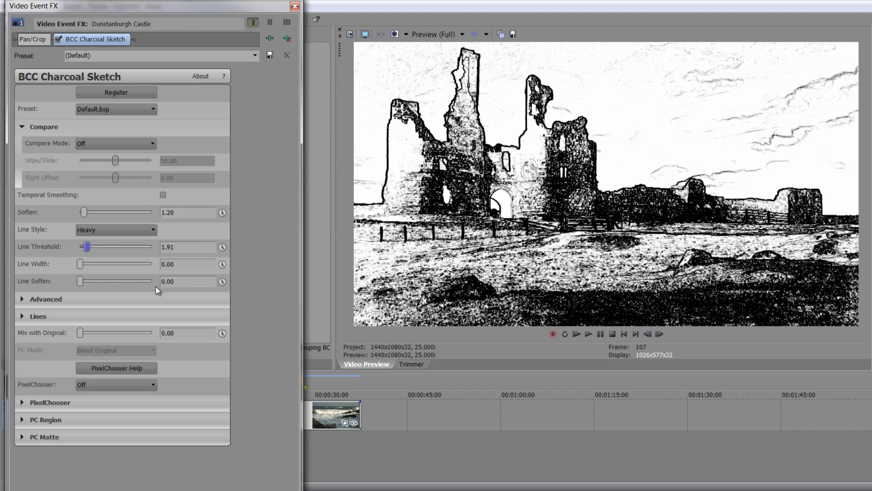
drag(82, 268, 130, 268)
key(ctrl+z)
drag(80, 281, 105, 291)
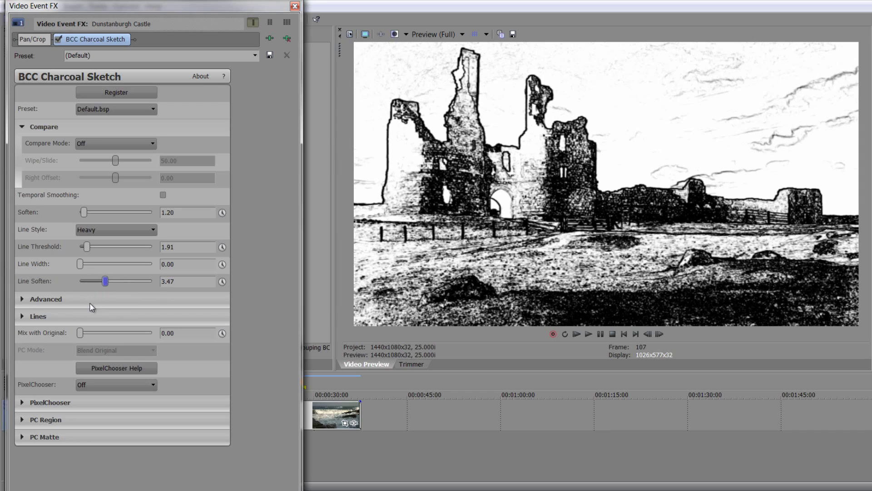
Raise Boost Contrast to 37.41 and try red, then navy, as the sketch line colour
click(22, 299)
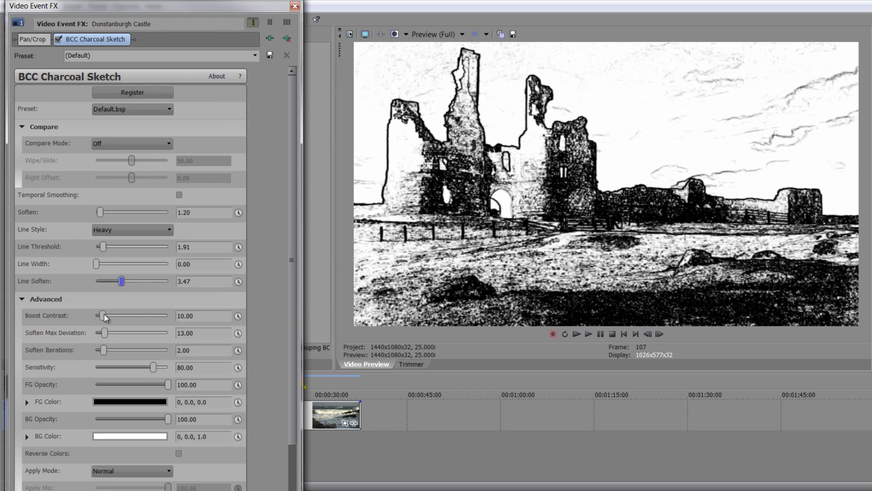
drag(103, 315, 124, 320)
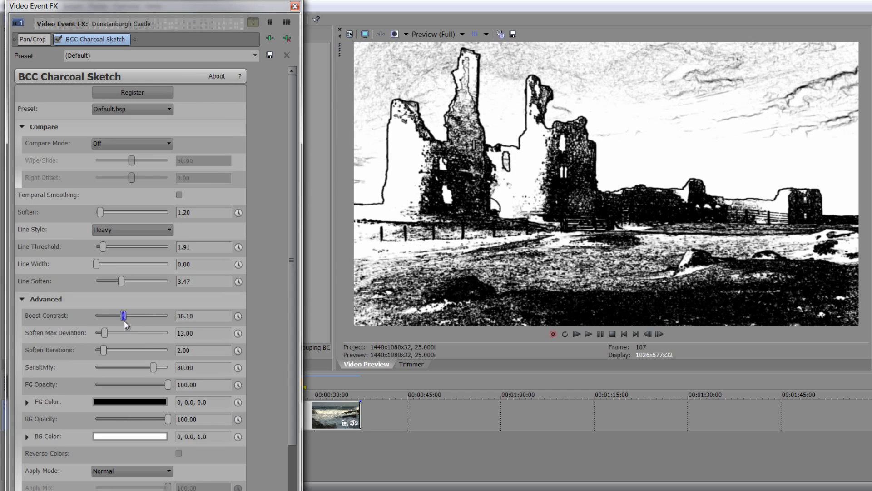
click(123, 402)
click(110, 402)
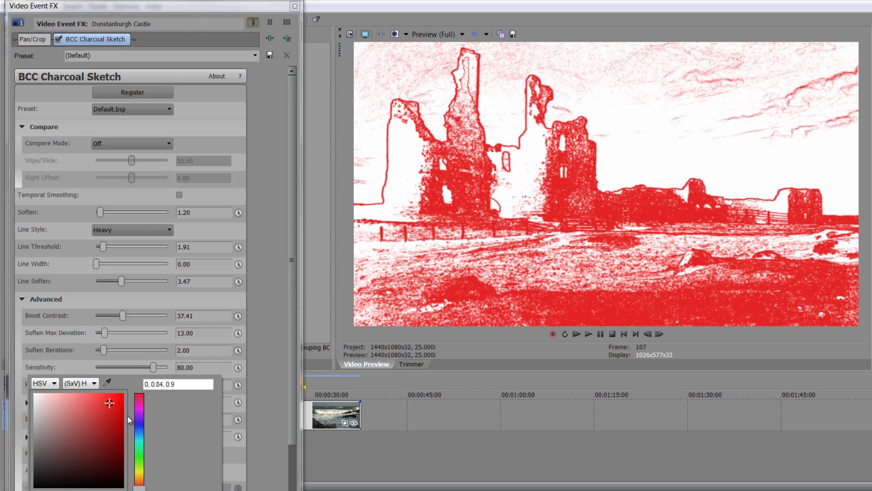
click(139, 427)
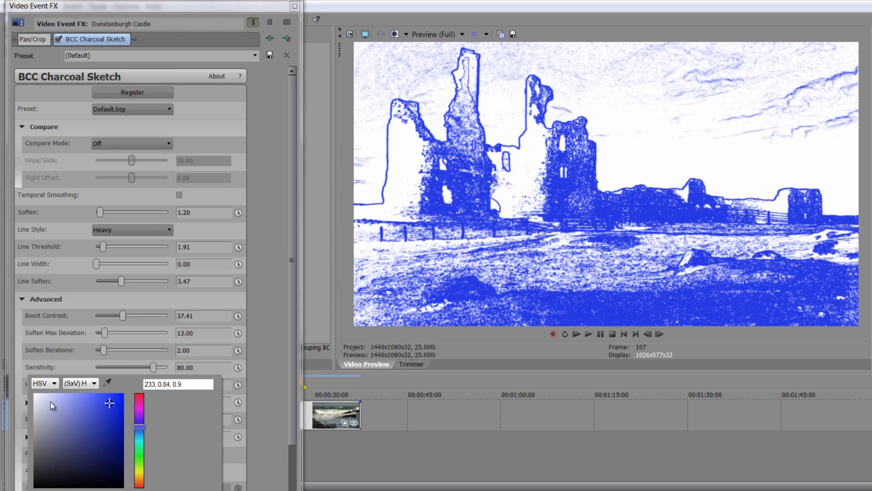
click(63, 409)
click(117, 427)
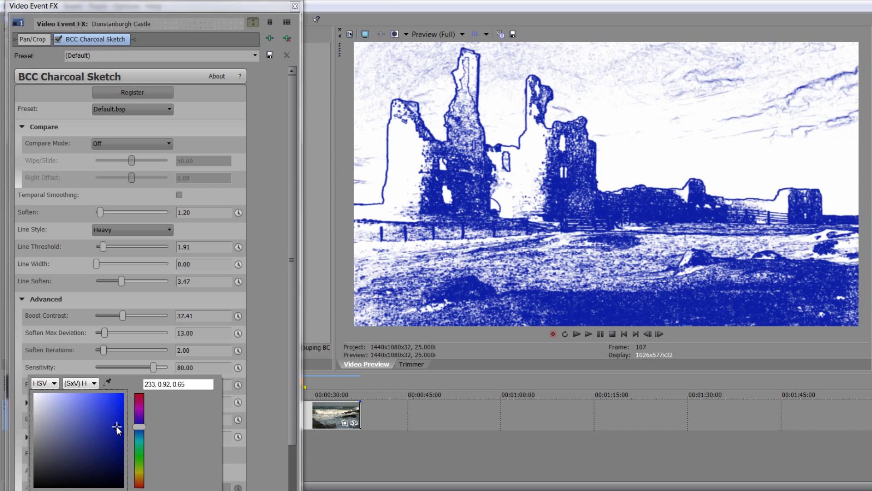
click(114, 424)
click(122, 449)
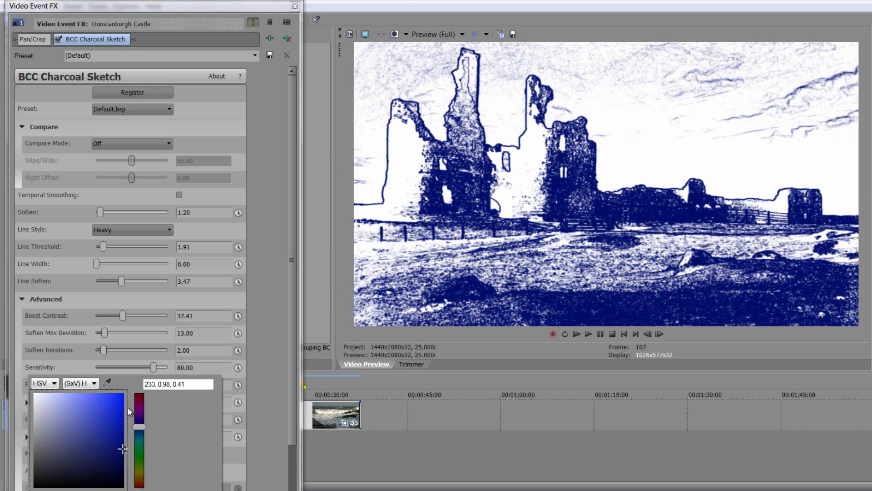
click(59, 368)
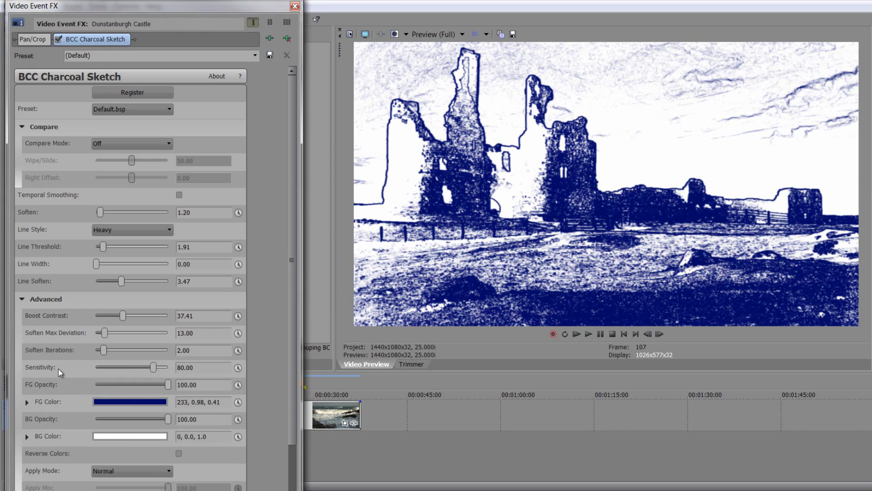
Try a pale yellow background and reversed colours, then restore near-black lines on white
click(127, 436)
drag(145, 425, 139, 472)
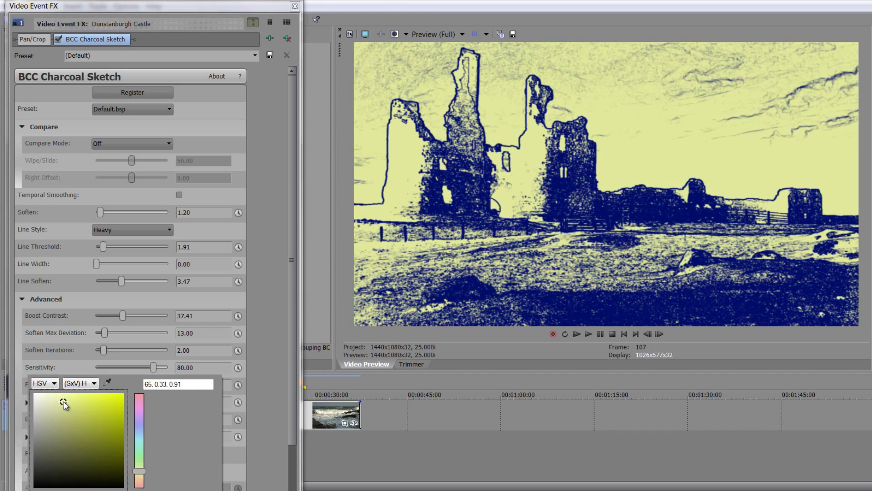
drag(64, 399, 33, 393)
click(119, 416)
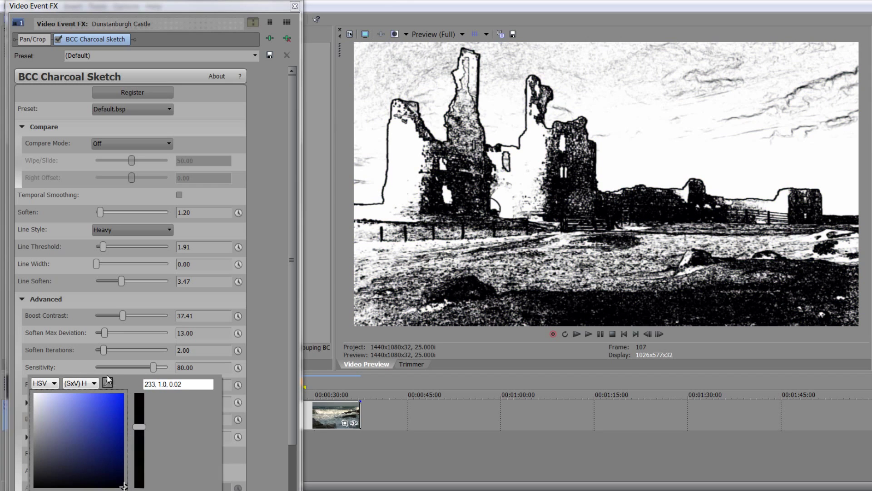
click(87, 369)
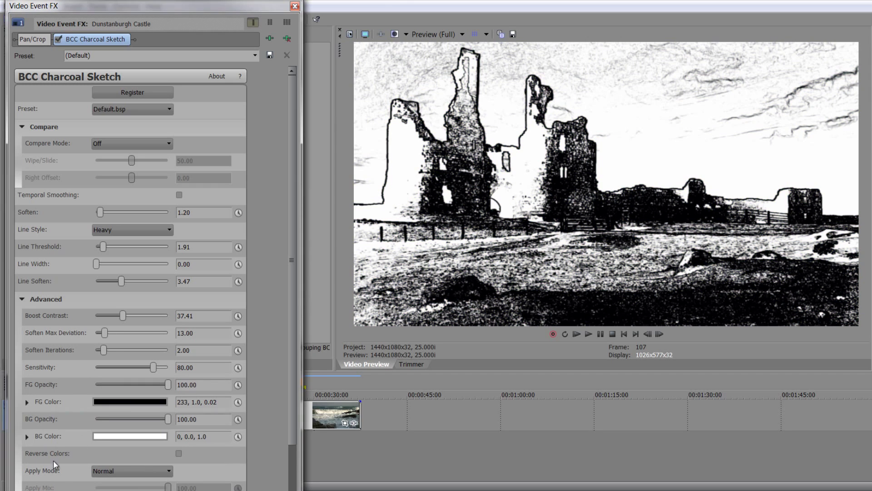
click(177, 453)
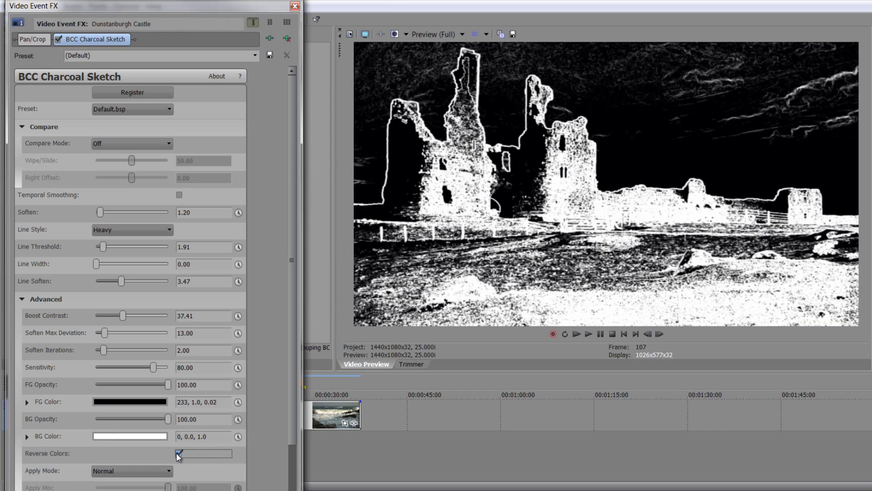
click(179, 453)
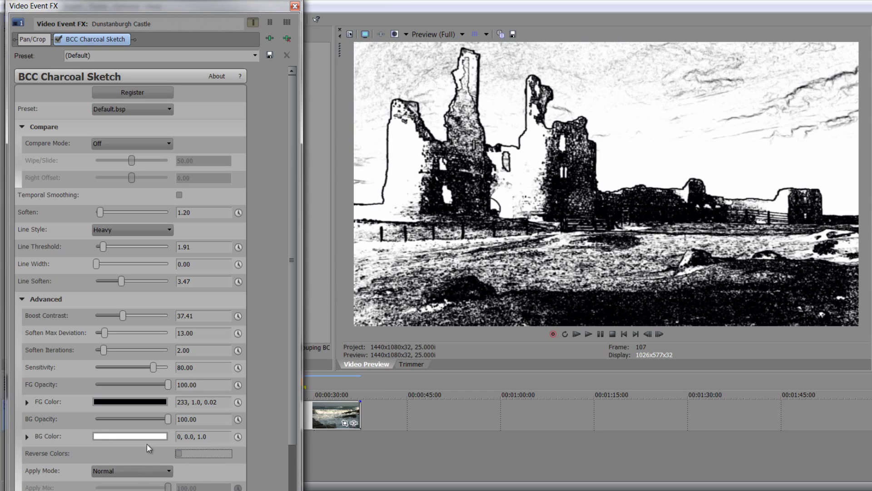
click(22, 300)
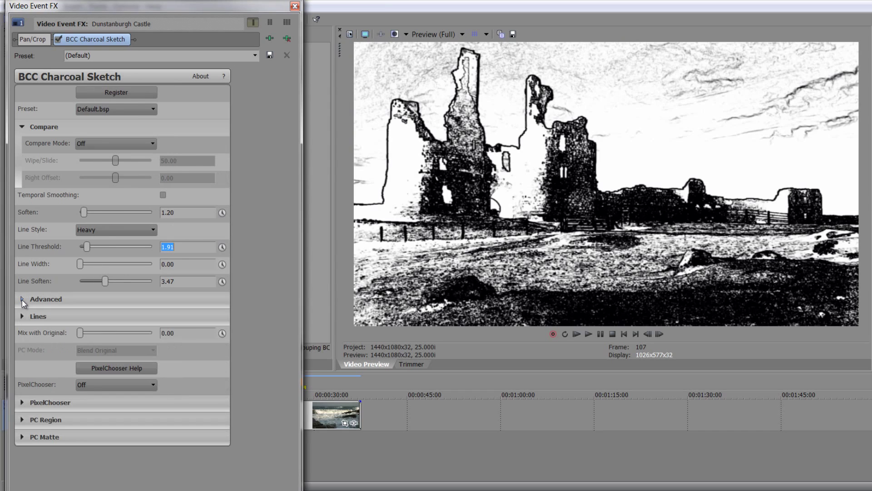
Add BCC Colorize from BCC Color & Tone after the charcoal sketch
click(271, 39)
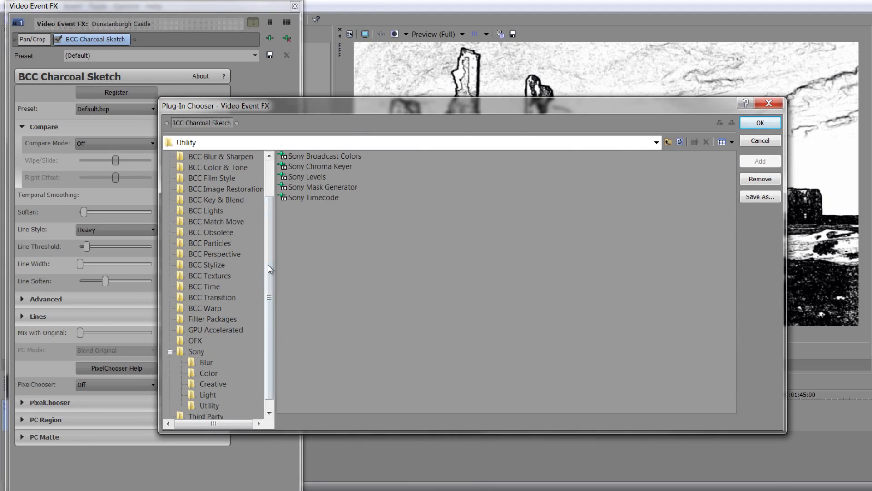
scroll(255, 236, up, 2)
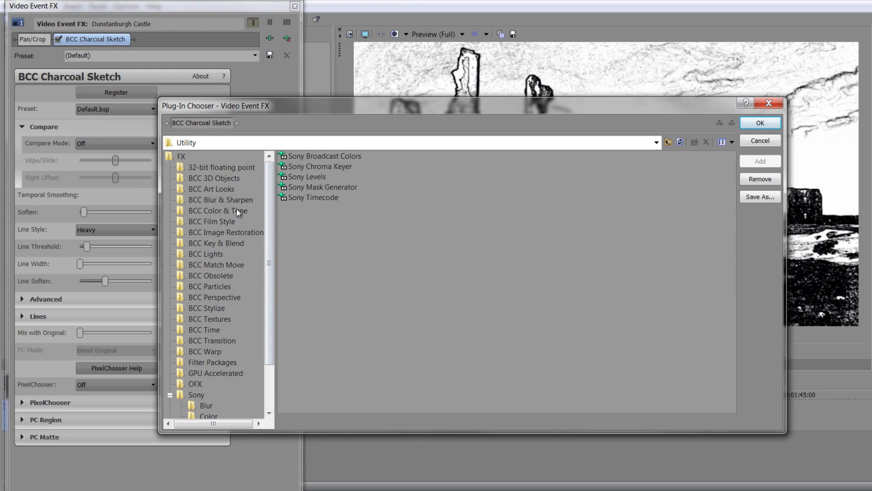
click(236, 210)
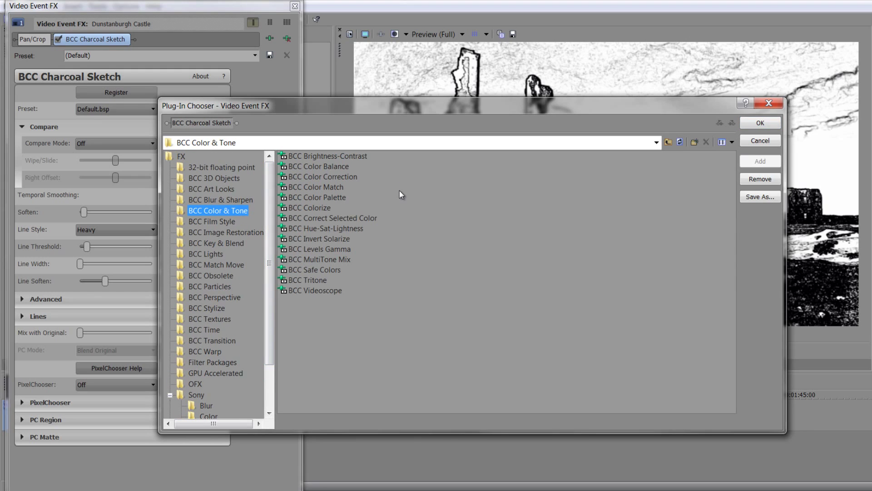
double_click(318, 207)
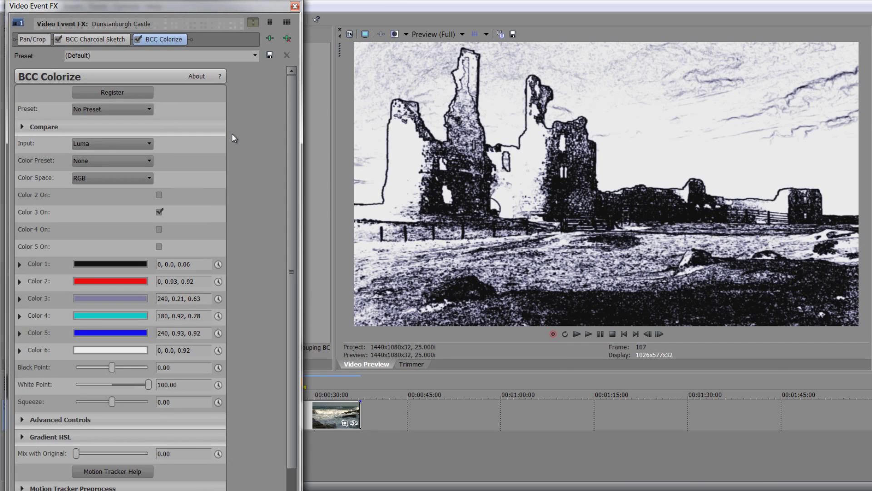
Choose the red-BlueGradTint Colorize preset and lighten Color 2 to pale pink (359, 0.41, 0.89)
click(130, 110)
click(100, 191)
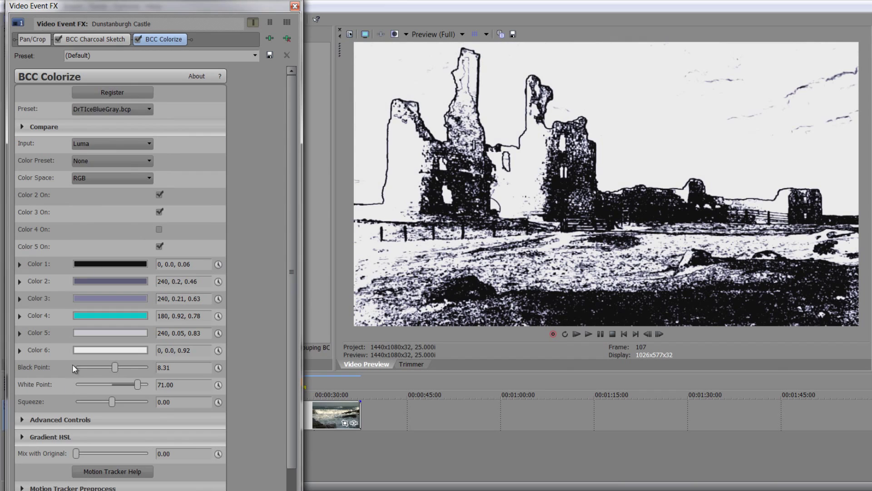
click(130, 109)
click(110, 302)
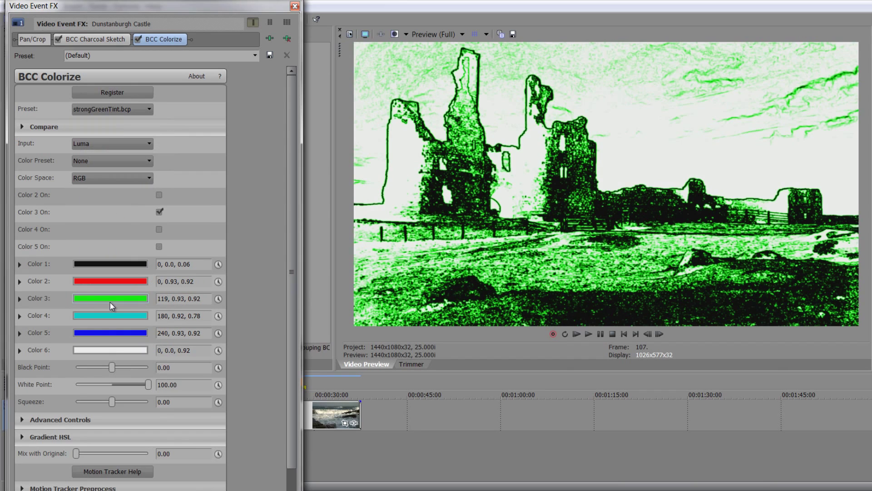
click(129, 110)
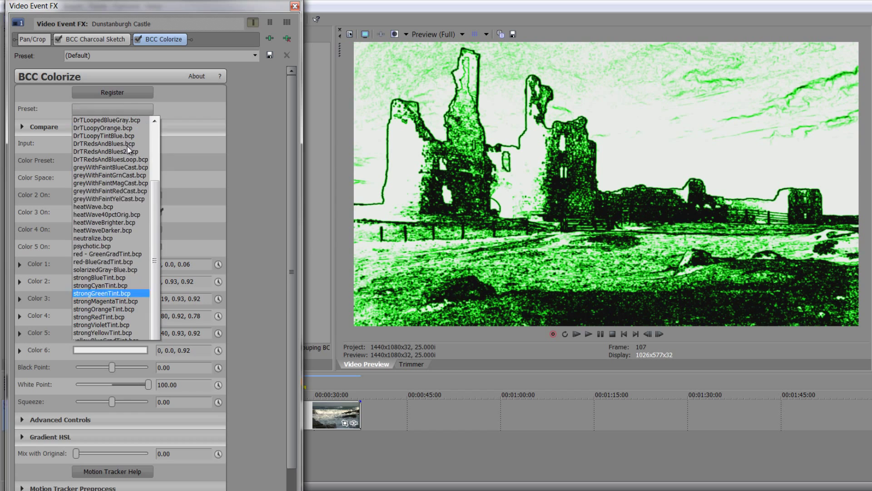
click(116, 262)
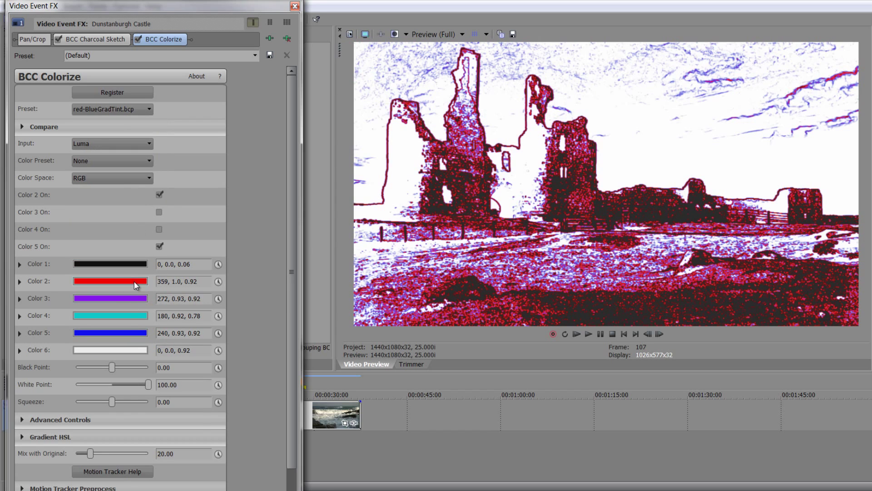
click(134, 282)
click(52, 315)
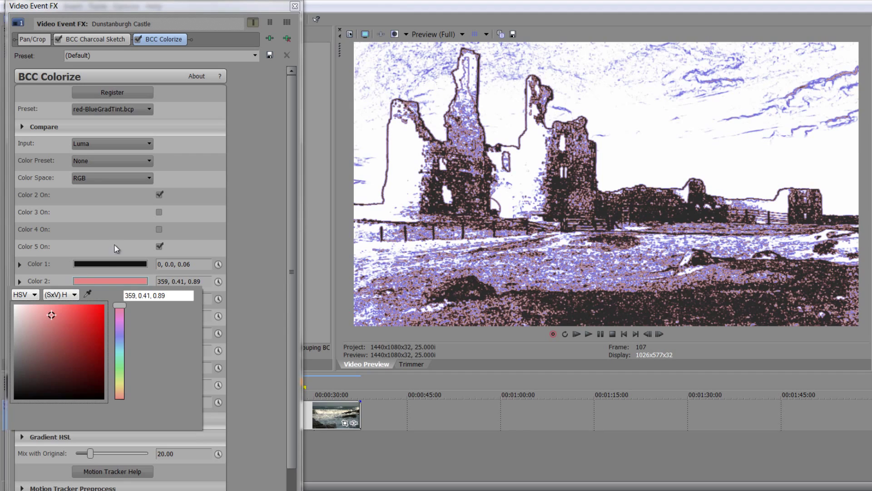
click(51, 275)
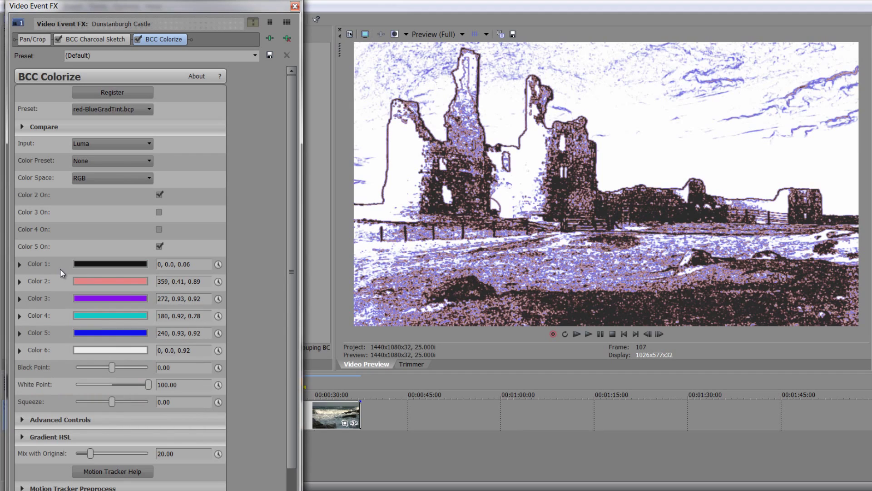
Replace the Colorize and Charcoal Sketch effects on the castle clip with BCC Tile Mosaic
click(286, 39)
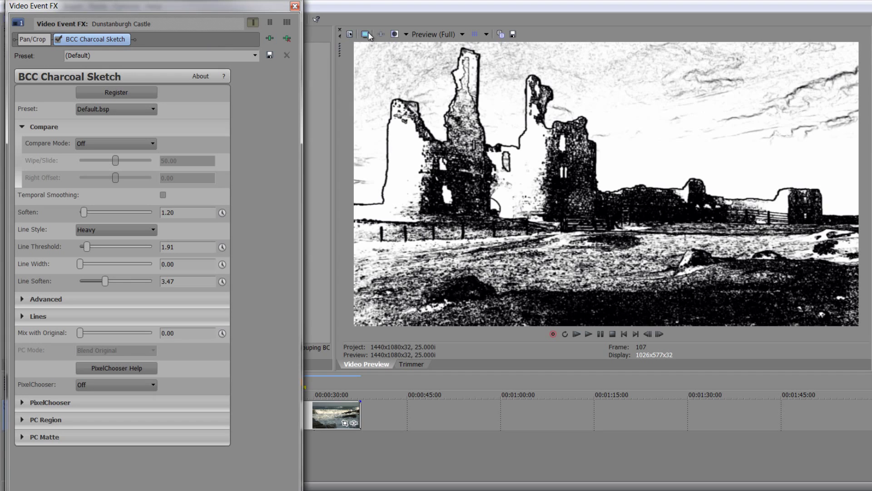
click(288, 39)
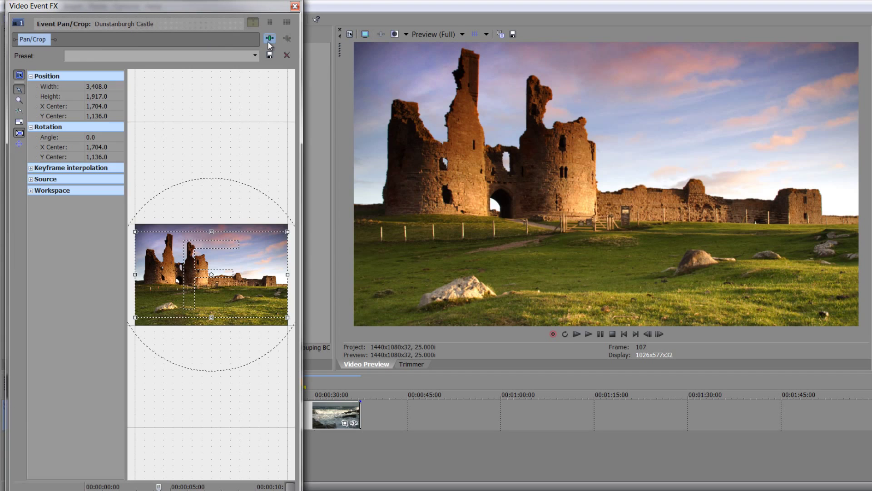
click(269, 38)
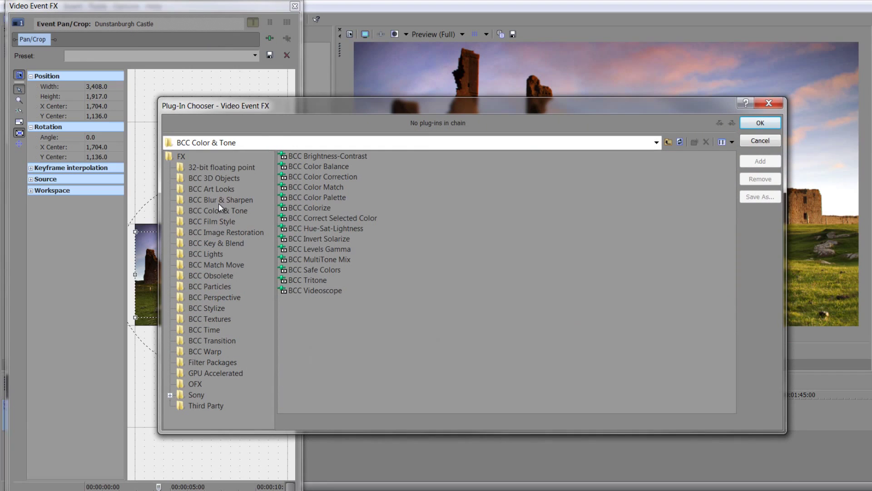
click(220, 190)
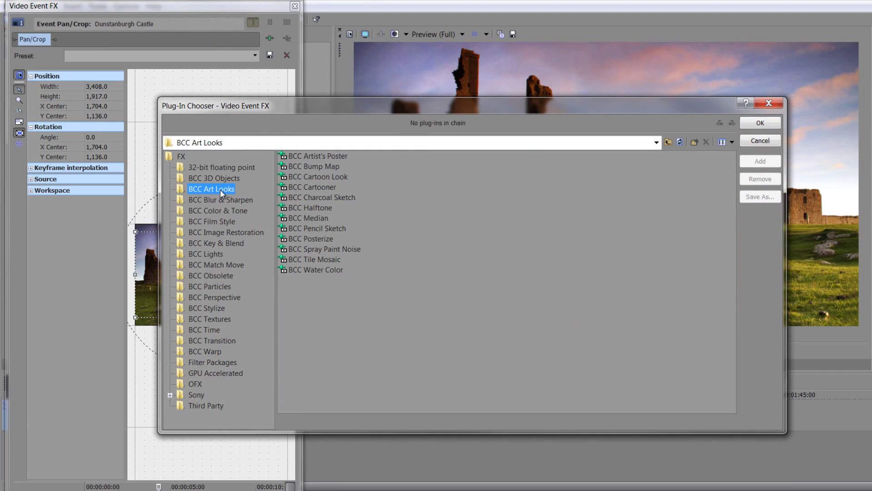
double_click(321, 259)
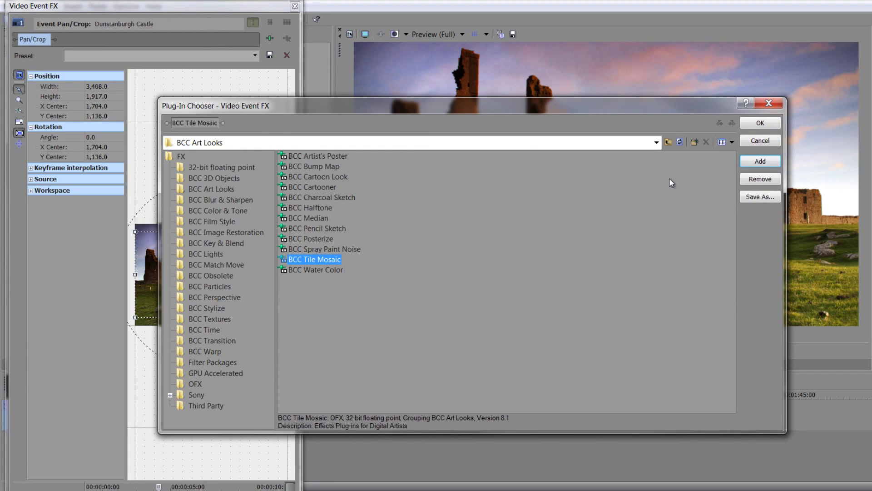
click(760, 122)
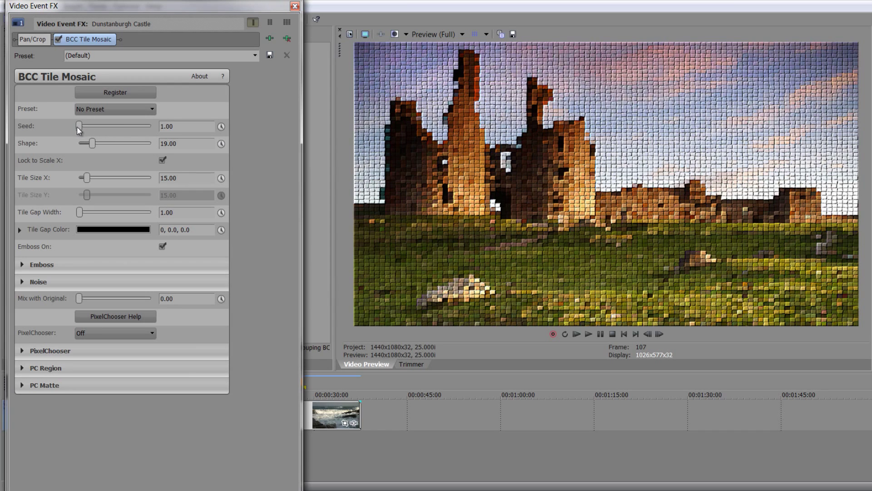
Set Tile Mosaic Seed to 0, Shape to 36.73 and Tile Size X to 15.76
mouse_move(76, 126)
mouse_down()
mouse_move(125, 127)
mouse_move(77, 127)
mouse_up()
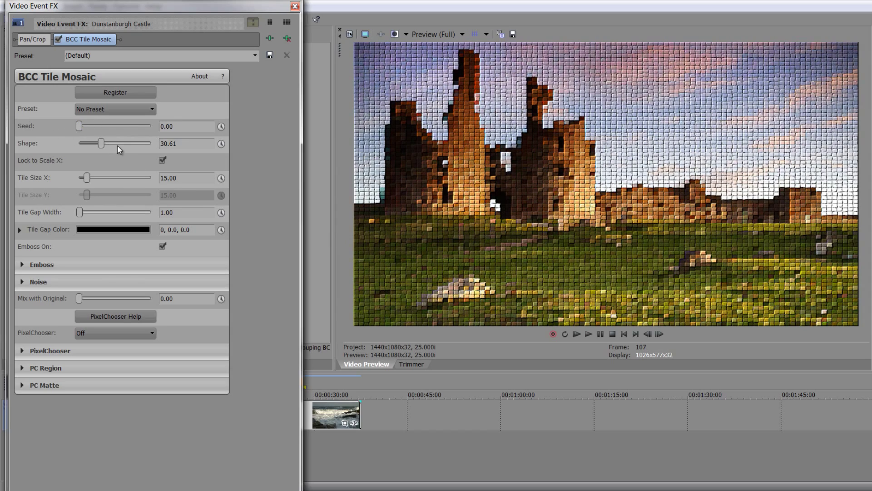
drag(117, 146, 98, 177)
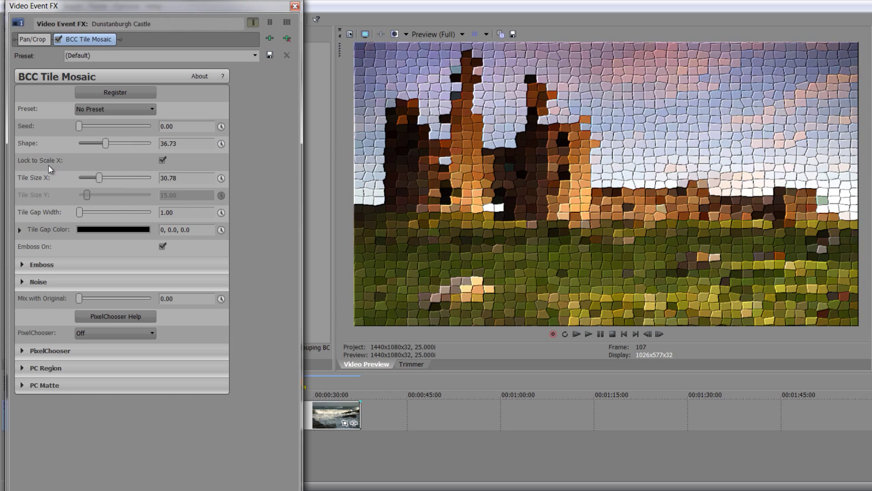
click(163, 161)
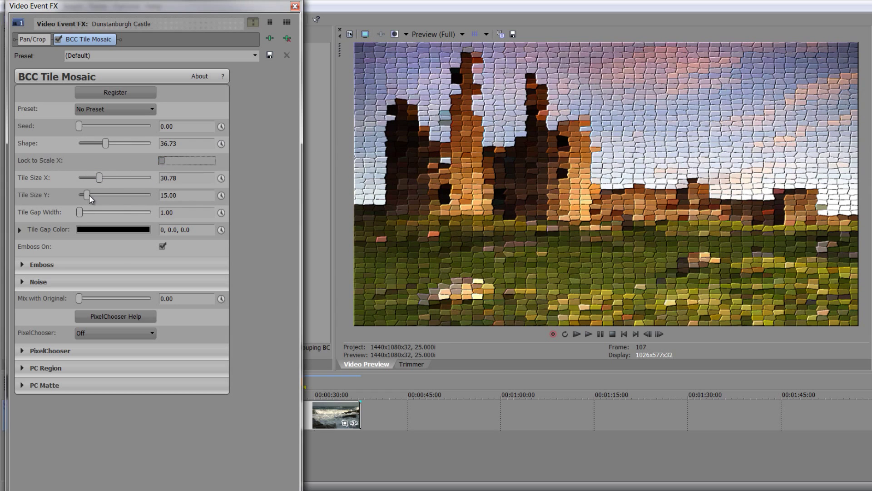
mouse_move(89, 194)
mouse_down()
mouse_move(110, 197)
mouse_move(94, 195)
mouse_up()
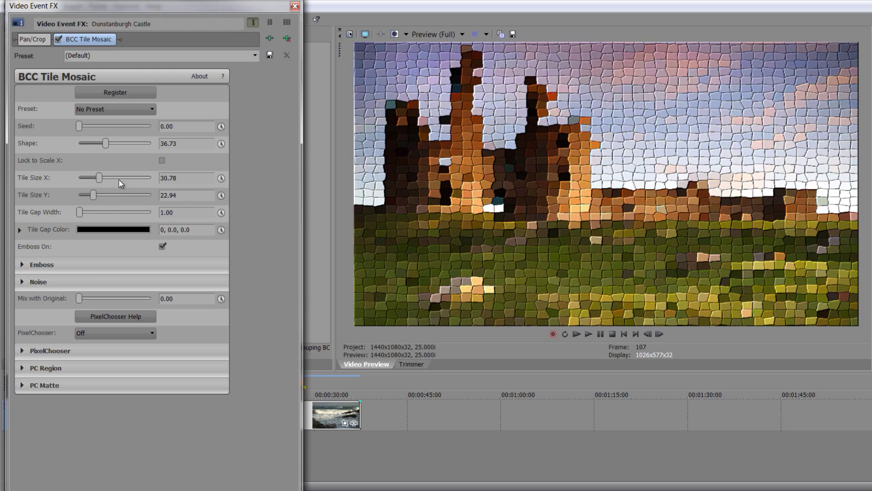
click(163, 160)
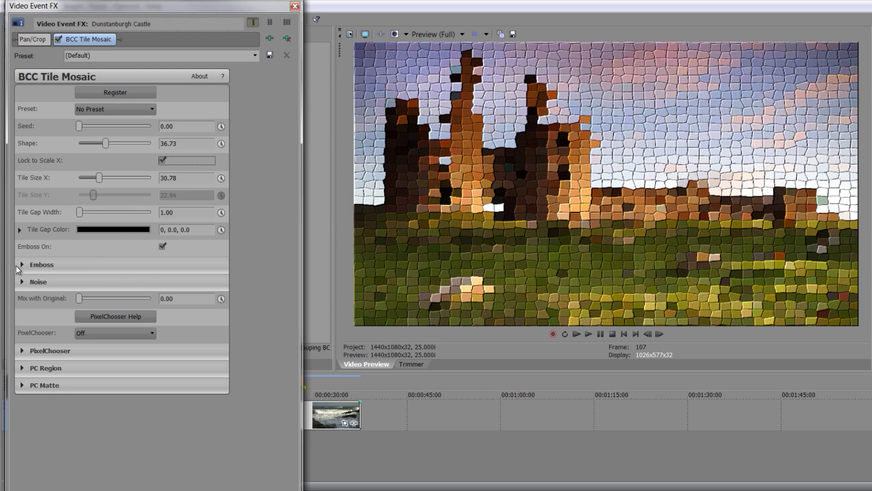
mouse_move(81, 298)
mouse_down()
mouse_move(126, 299)
mouse_move(76, 301)
mouse_up()
drag(107, 178, 97, 175)
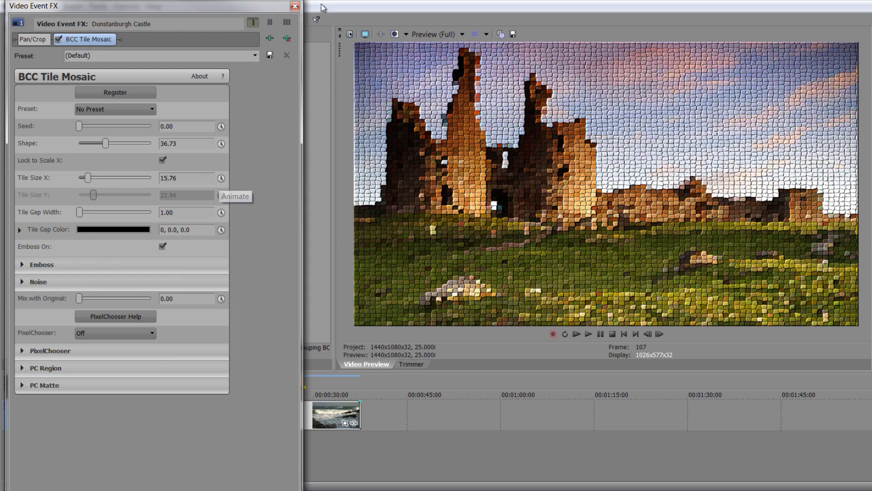
Apply BCC Tile Mosaic to the 3D sea_0001 clip
click(295, 6)
click(303, 416)
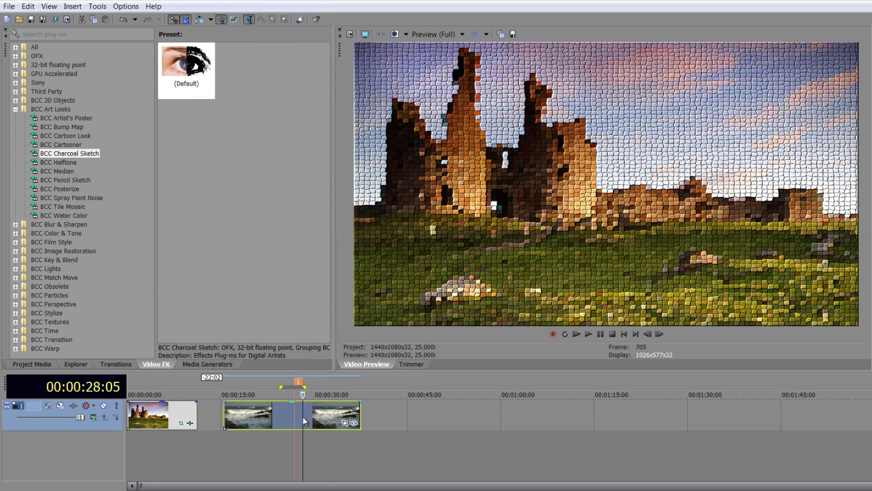
click(290, 417)
click(297, 418)
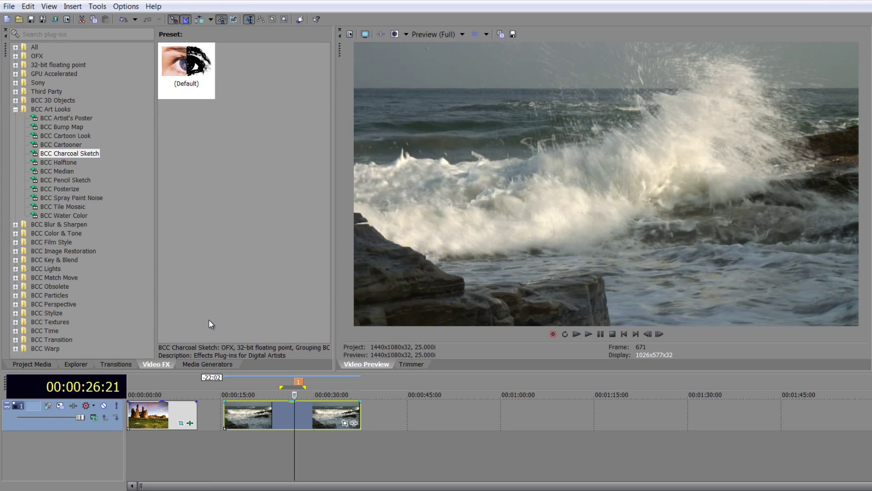
click(72, 207)
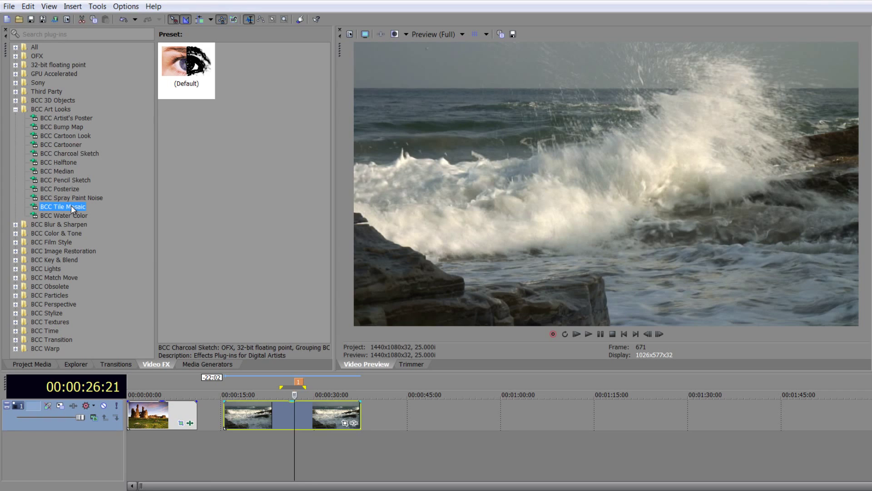
drag(71, 208, 220, 374)
drag(254, 415, 253, 415)
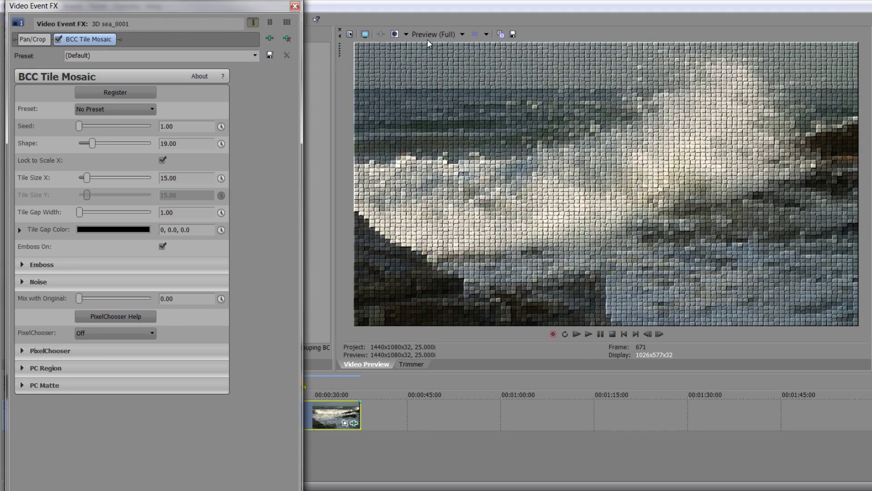
Preview the sea mosaic with larger tiles and slight Mix, then remove the effect
click(587, 338)
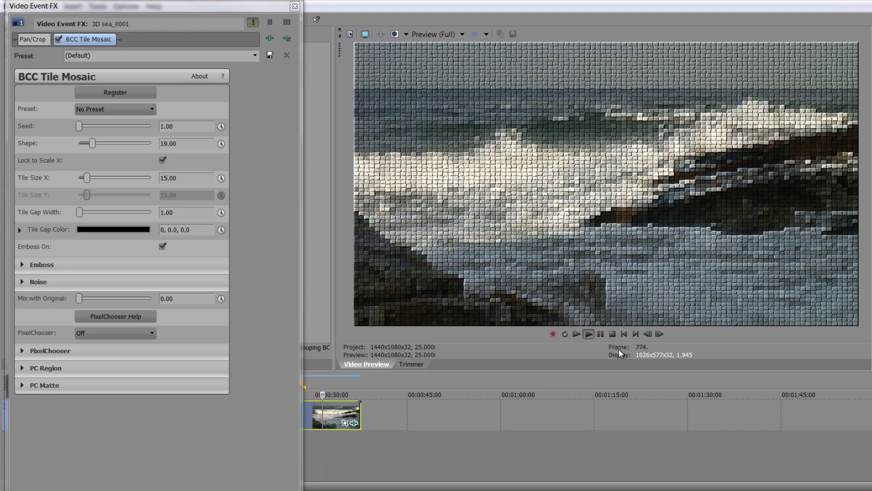
click(612, 334)
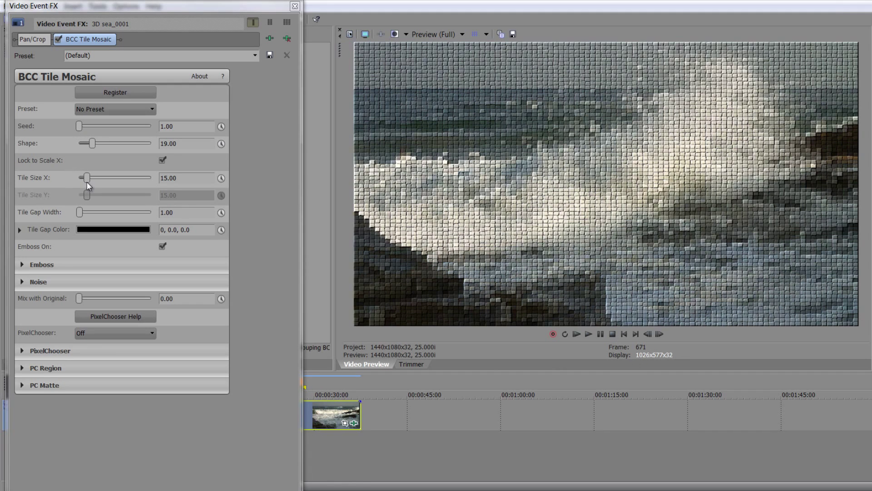
mouse_move(87, 182)
mouse_down()
mouse_move(121, 184)
mouse_move(93, 183)
mouse_up()
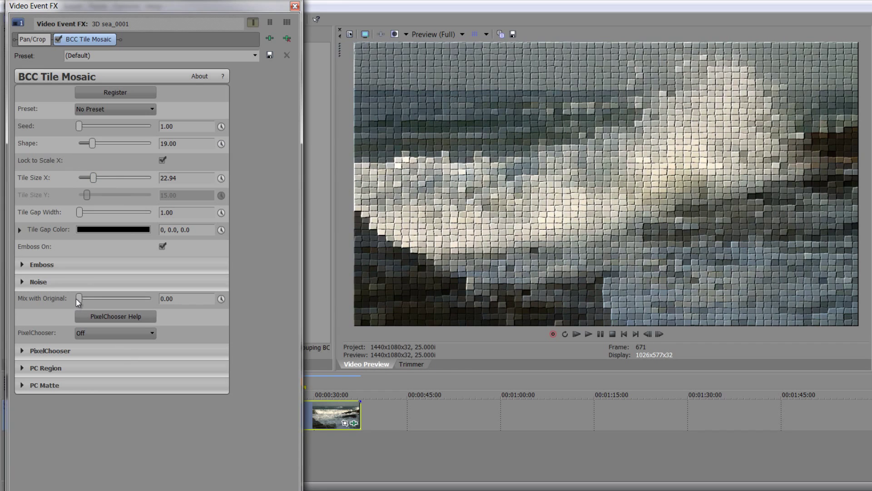
mouse_move(77, 299)
mouse_down()
mouse_move(87, 300)
mouse_move(80, 299)
mouse_up()
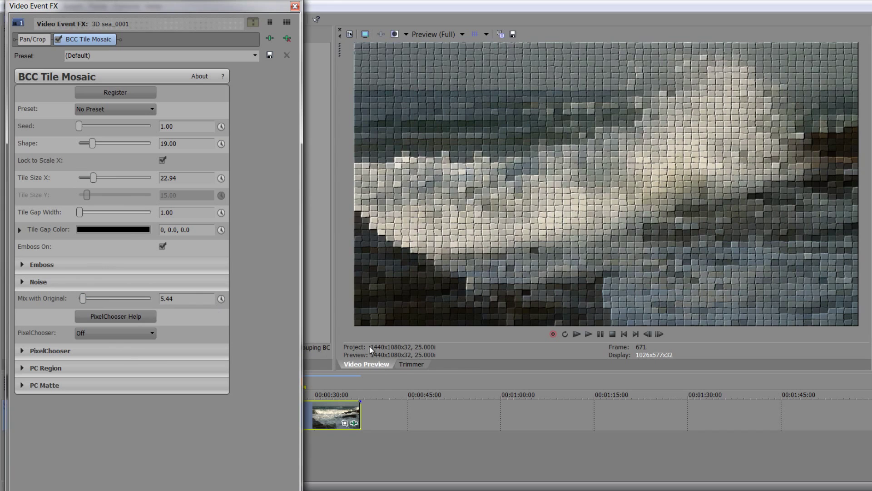
click(589, 334)
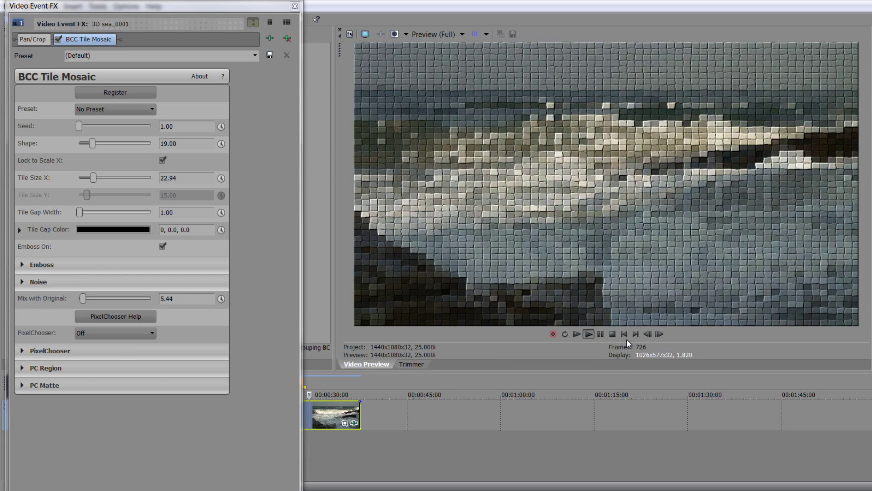
click(613, 334)
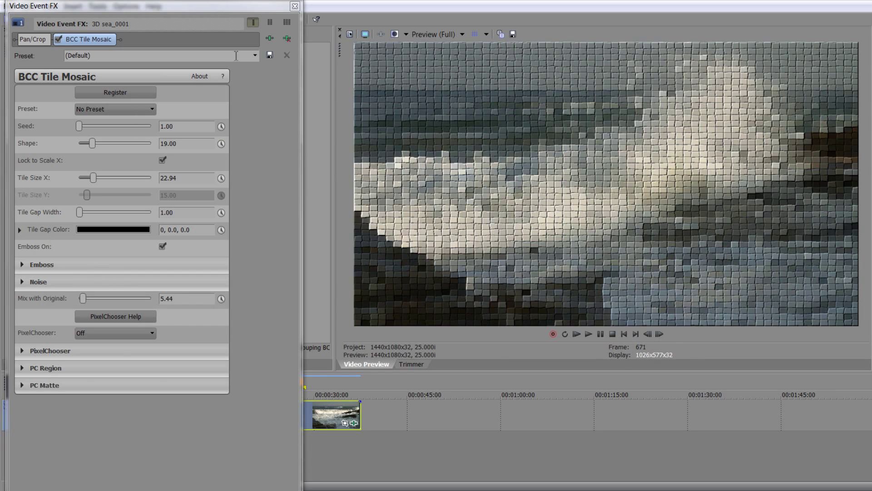
click(283, 39)
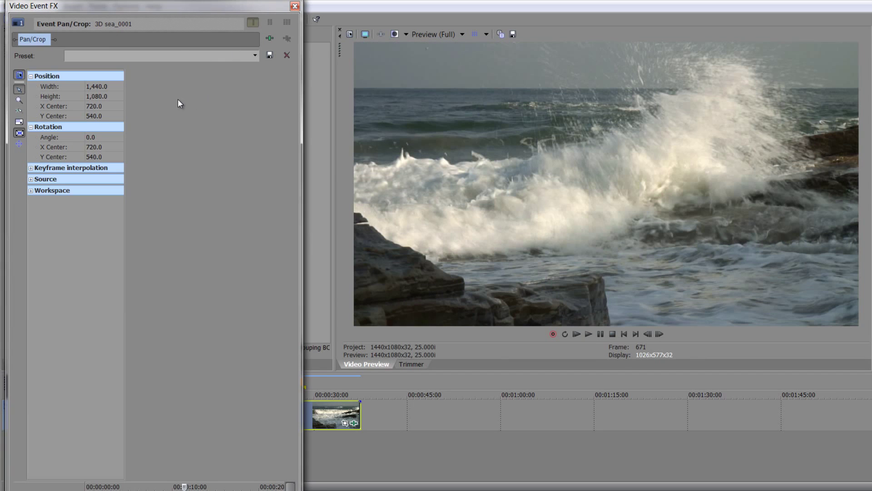
Add BCC Pencil Sketch from BCC Art Looks to the sea clip's effect chain
click(271, 38)
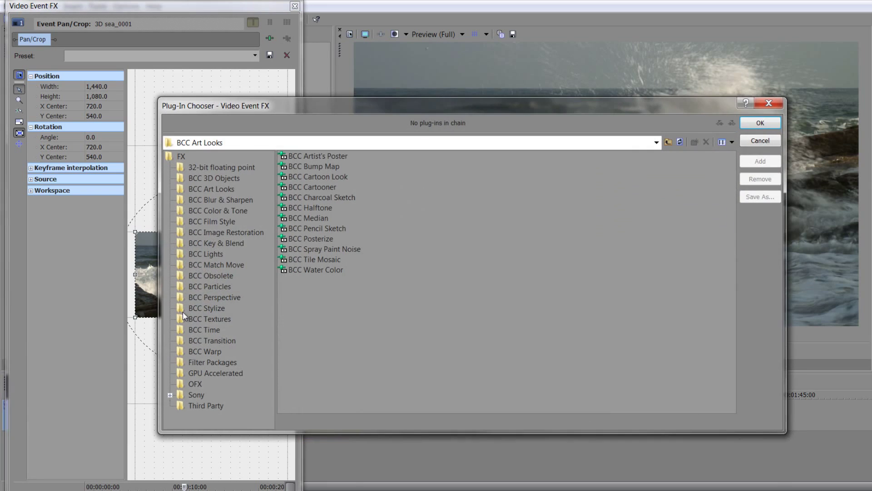
click(213, 188)
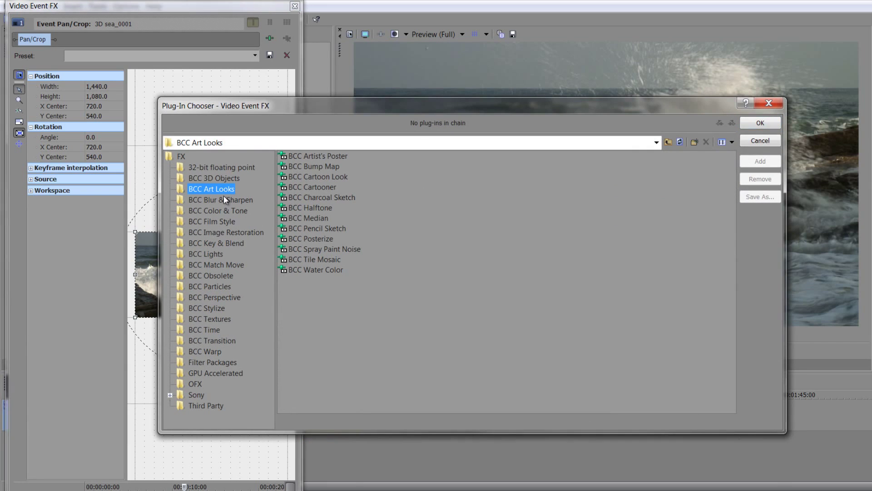
click(318, 228)
double_click(318, 227)
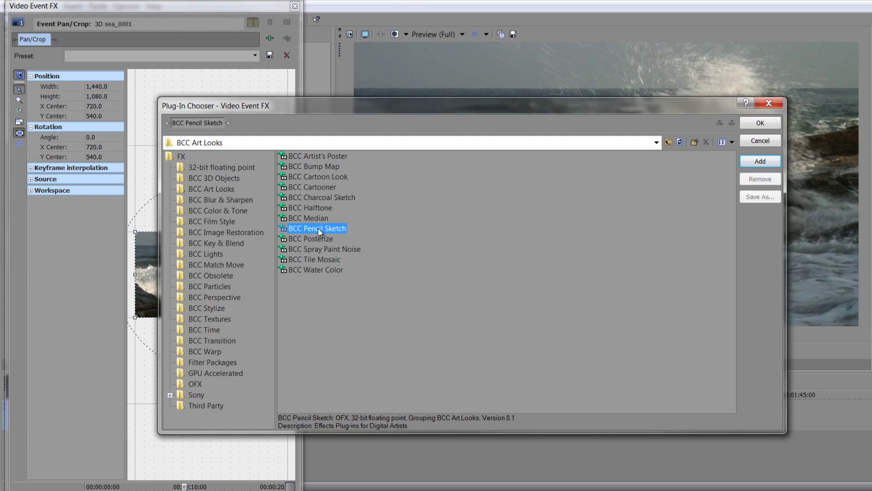
click(768, 125)
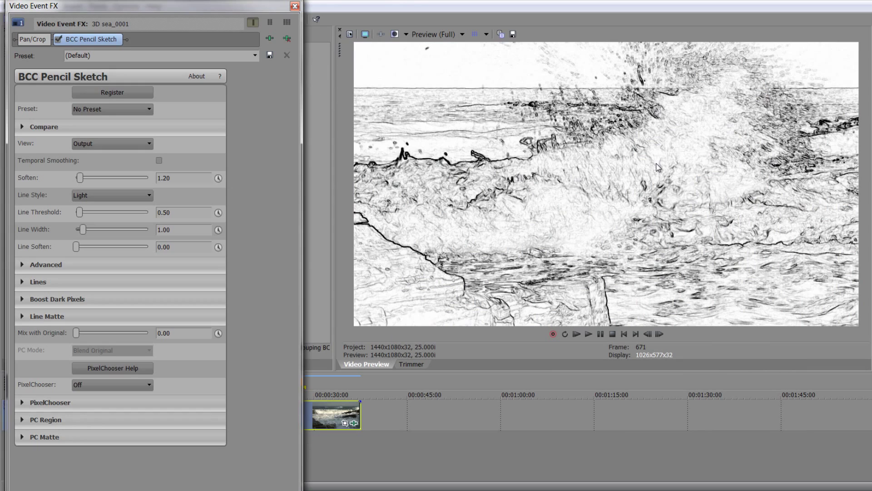
Set the preview quality to Preview (Auto)
click(463, 37)
mouse_move(459, 58)
click(500, 60)
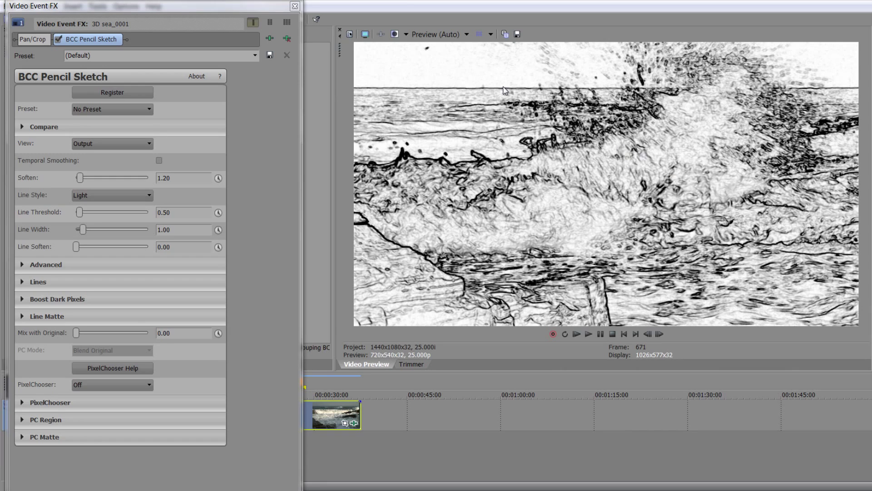
Switch the preview quality to Best, then to Best (Full)
click(465, 35)
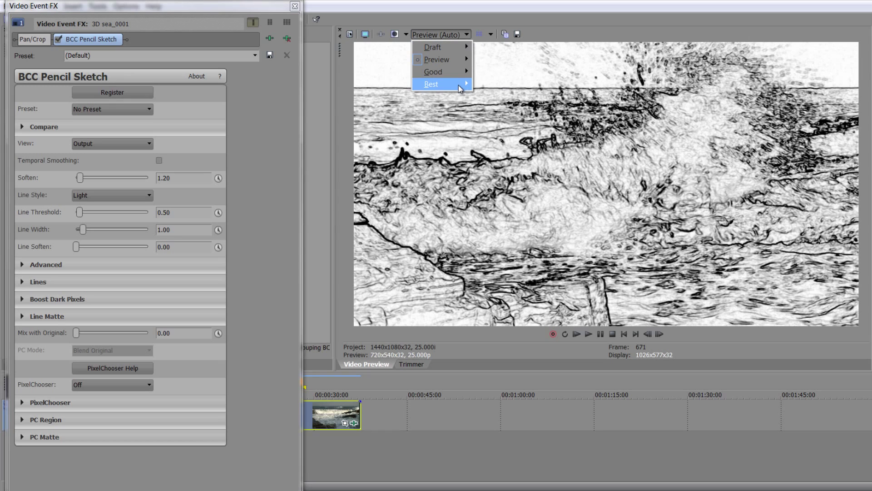
mouse_move(459, 86)
click(508, 88)
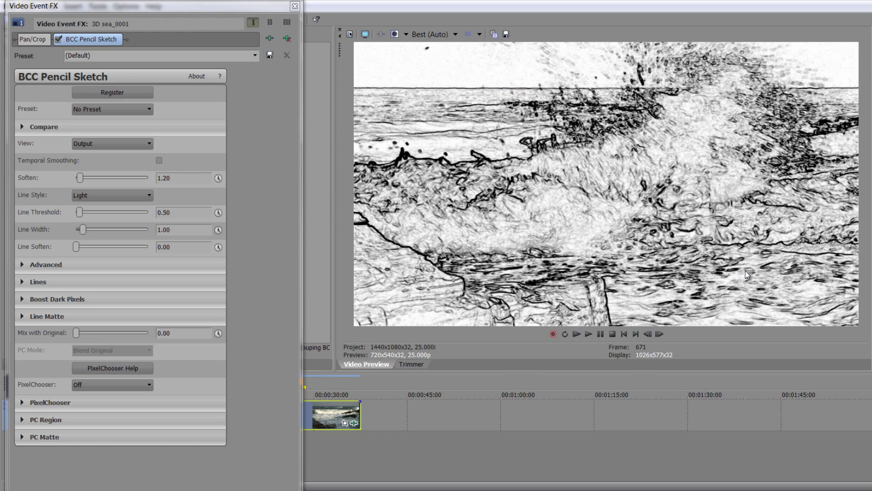
click(446, 36)
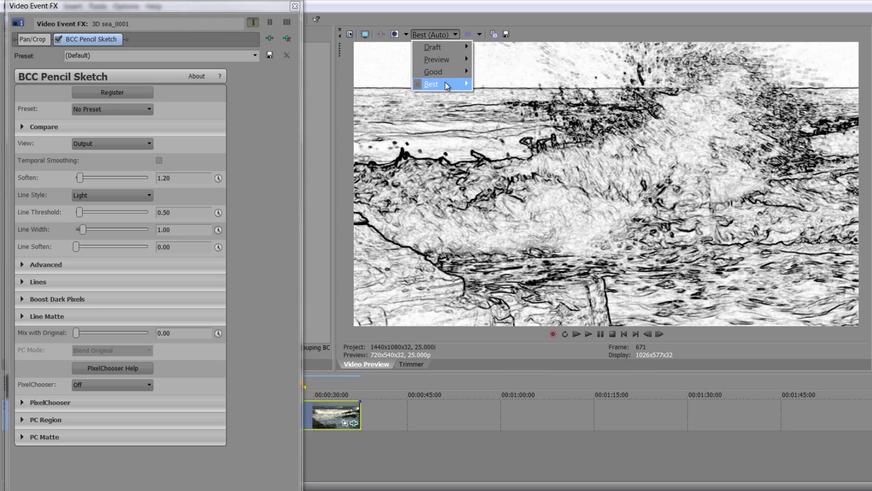
mouse_move(447, 85)
click(500, 97)
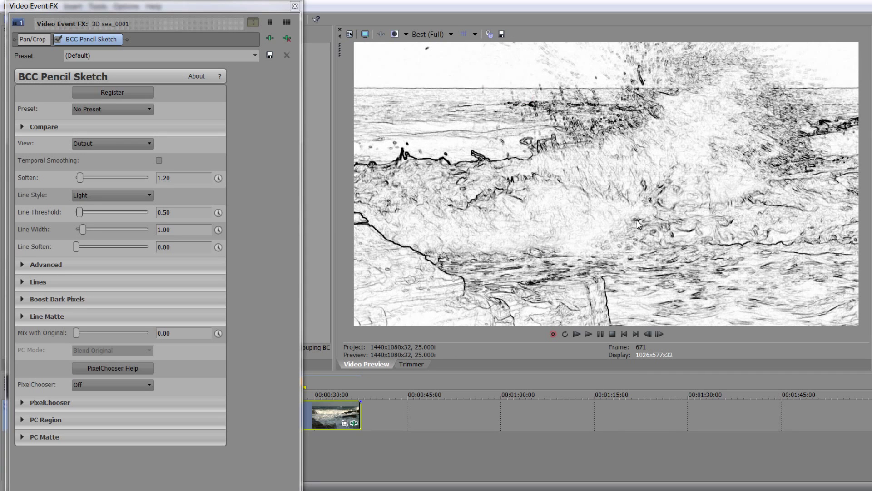
Set the preview to Preview (Full), then play and stop the pencil-sketched sea clip
click(435, 36)
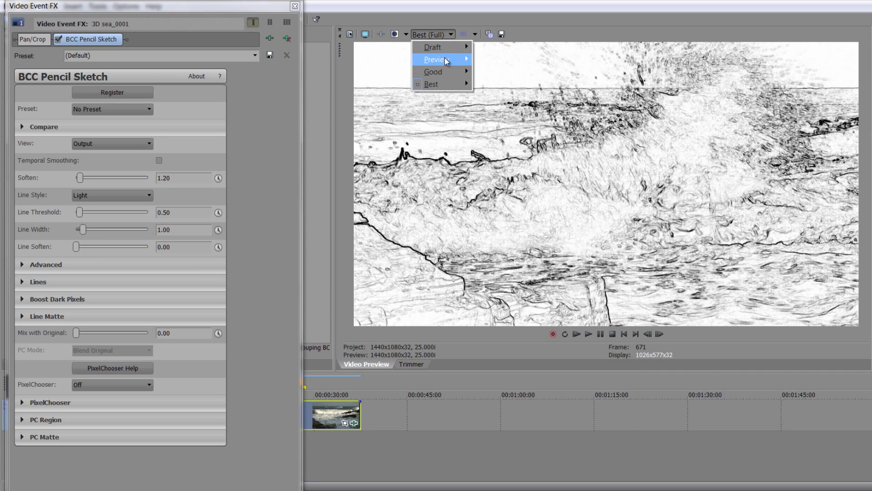
mouse_move(445, 61)
click(519, 71)
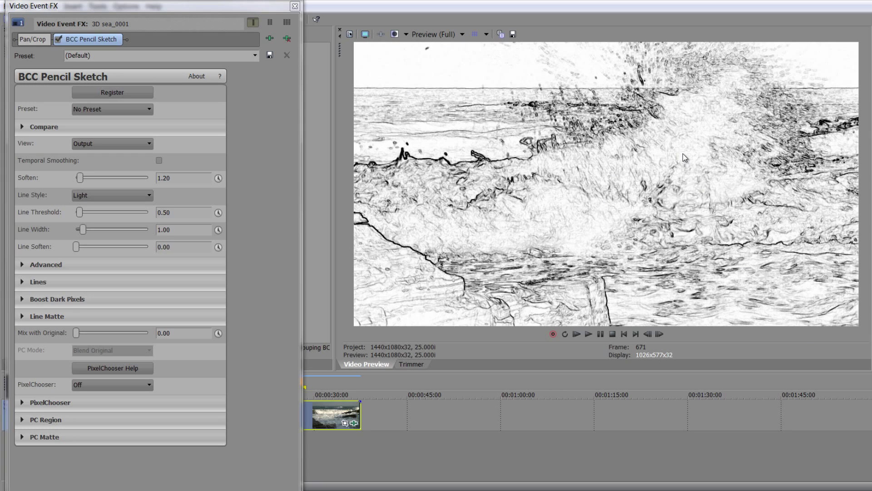
click(588, 334)
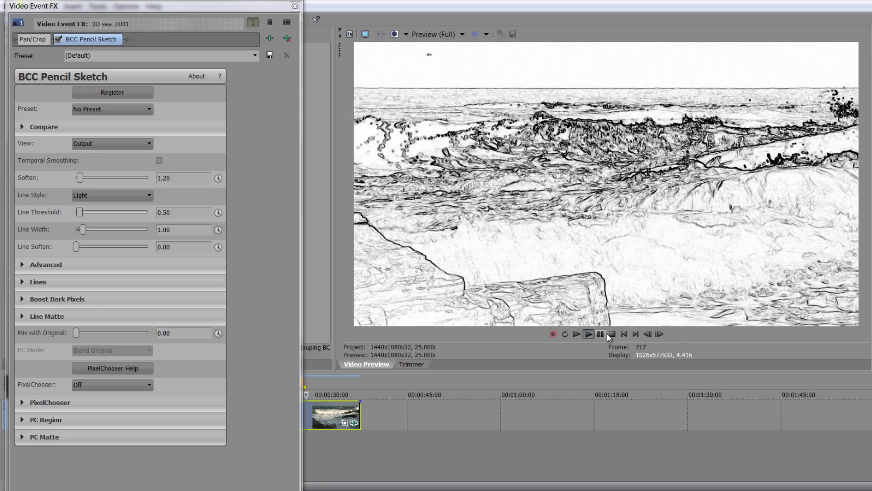
click(612, 334)
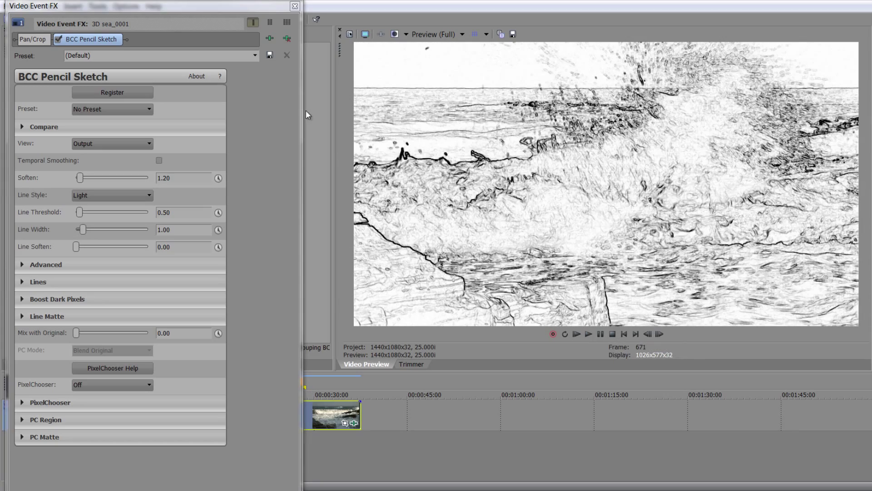
Append BCC Colorize and BCC Tritone from BCC Color & Tone after Pencil Sketch
click(272, 39)
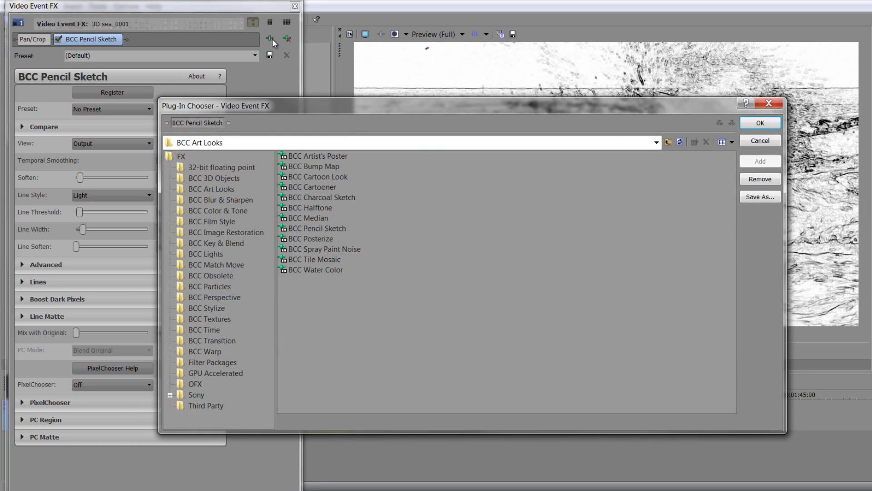
click(208, 213)
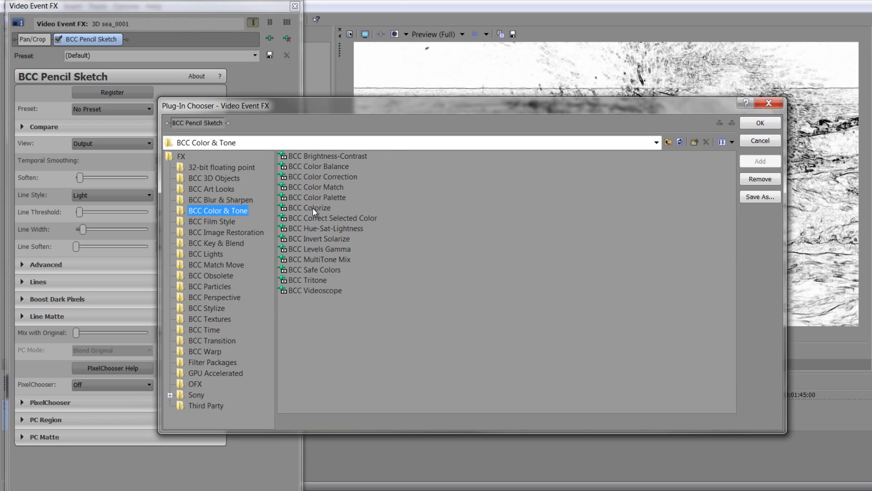
double_click(318, 207)
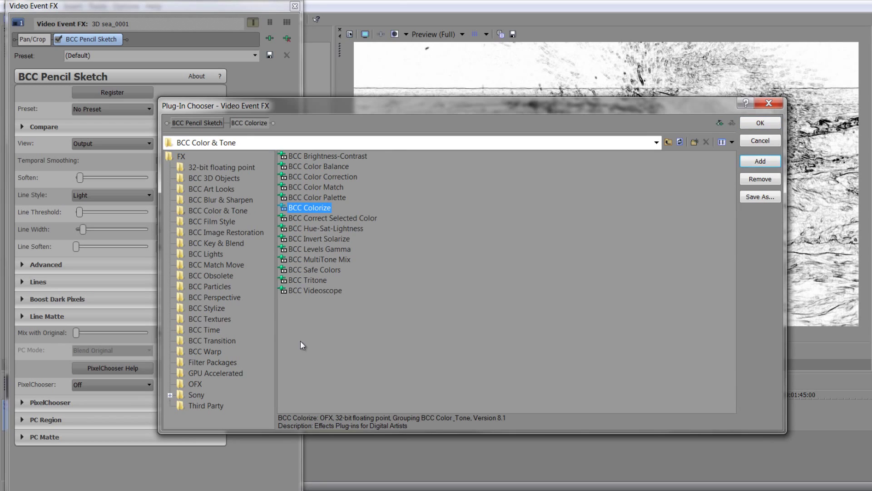
double_click(316, 280)
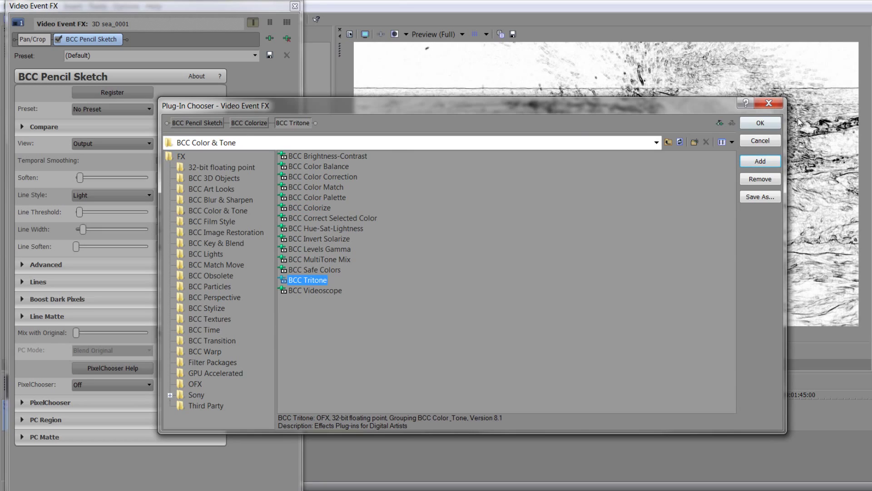
click(761, 122)
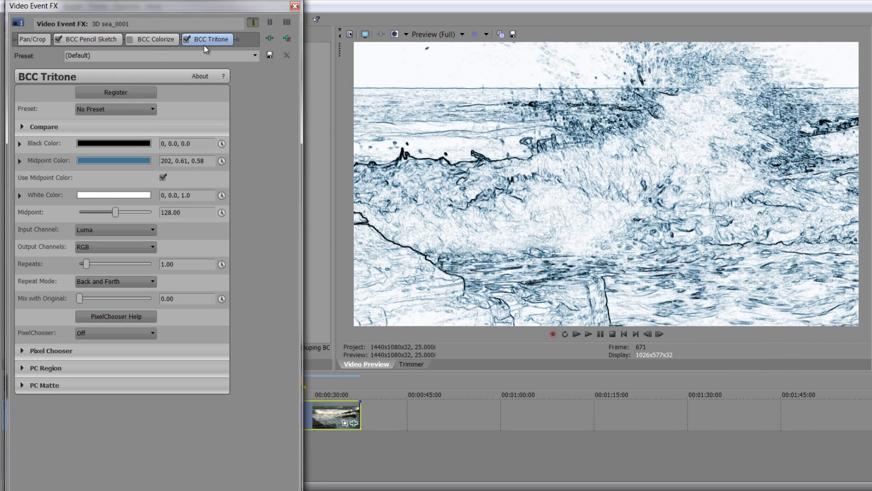
Set BCC Tritone's White Color to pale yellow-green 80, 0.24, 1.0 in the HSV picker
click(205, 42)
click(91, 200)
click(122, 248)
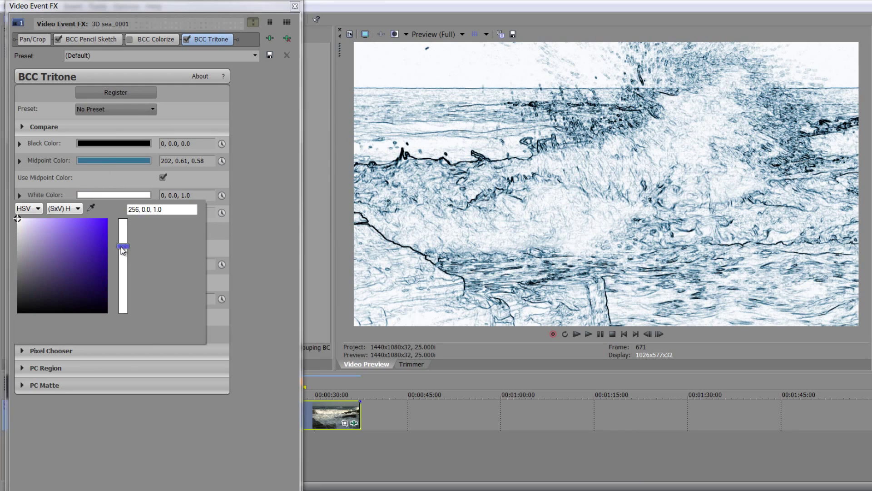
drag(122, 246, 127, 292)
click(50, 237)
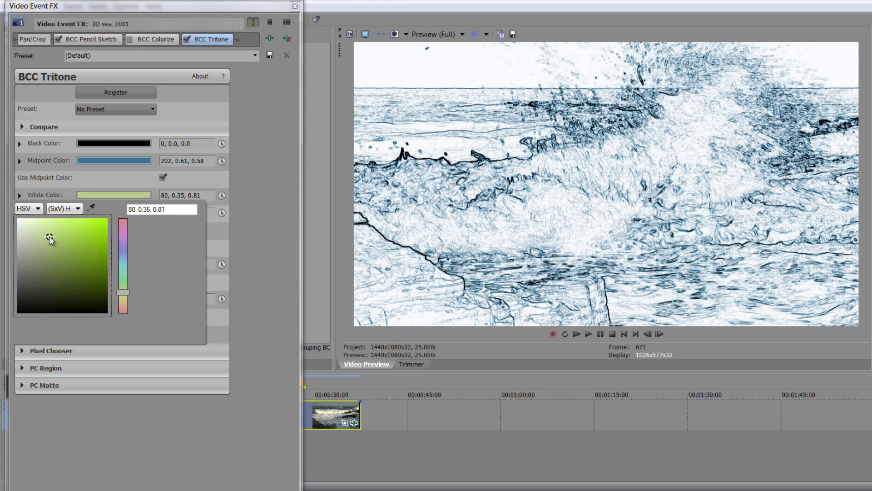
click(48, 224)
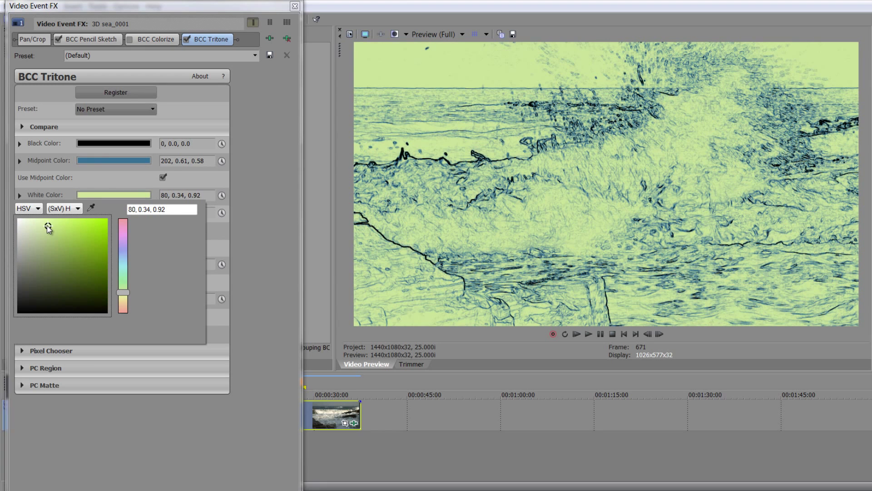
drag(48, 227, 39, 217)
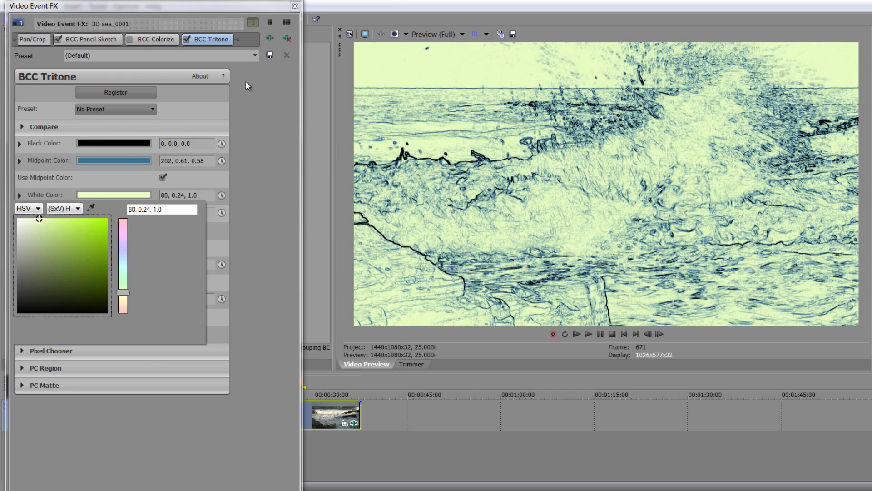
click(295, 7)
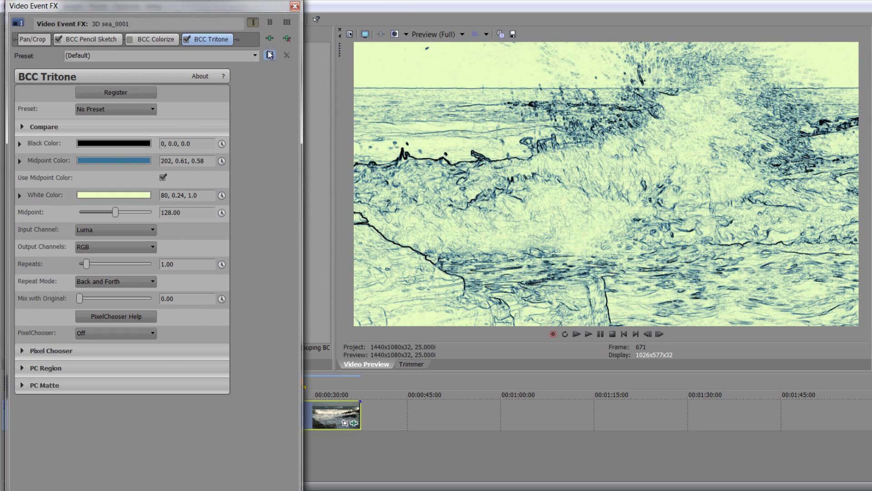
Add BCC Water Color from BCC Art Looks to the sea clip's effect chain
click(272, 38)
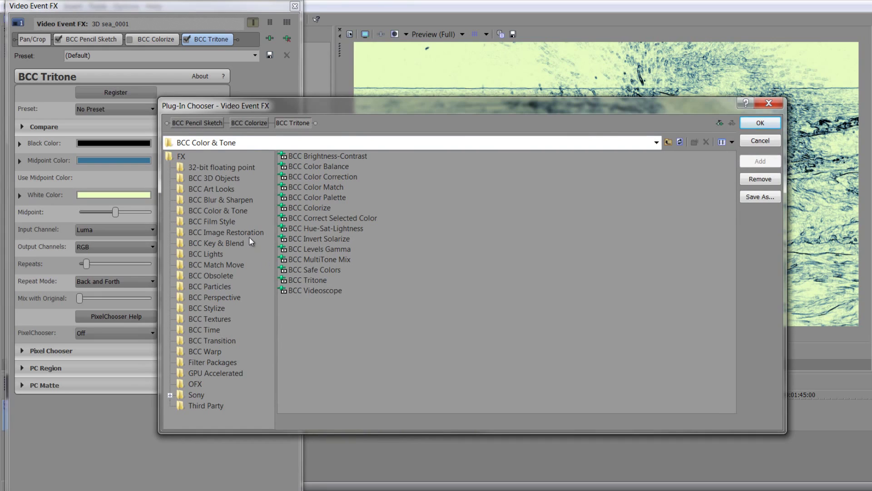
click(225, 193)
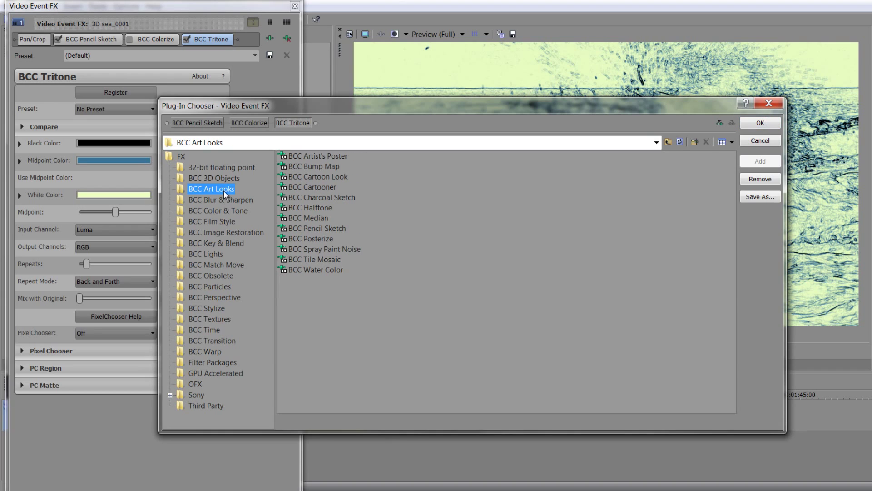
double_click(321, 272)
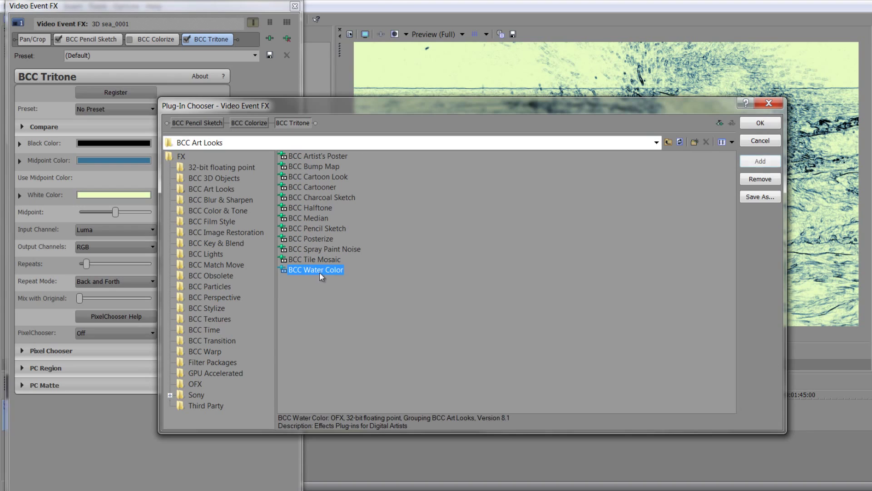
click(754, 124)
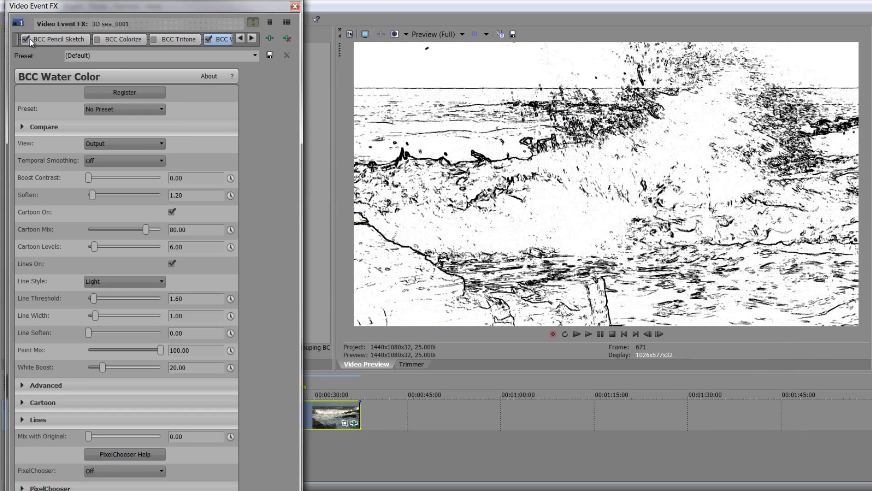
Disable BCC Pencil Sketch and apply the Smudge, then Extreme_Paint_And_Soften, Water Color presets
click(28, 39)
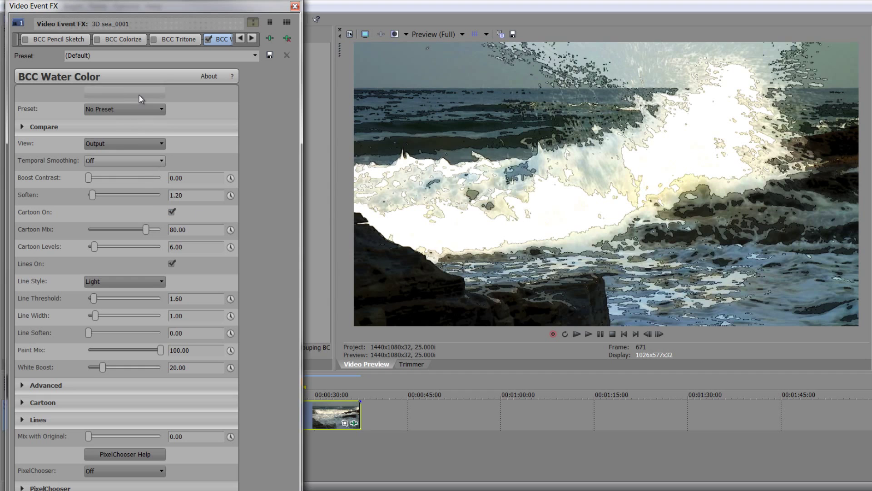
click(146, 110)
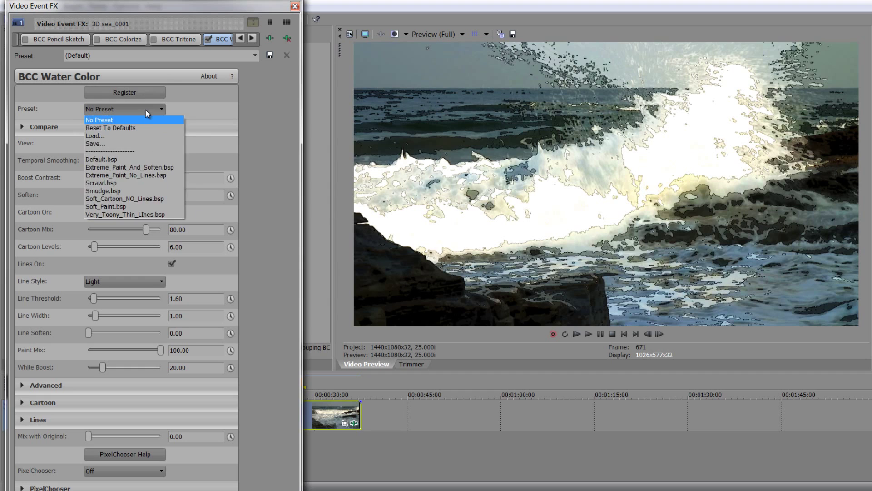
click(127, 191)
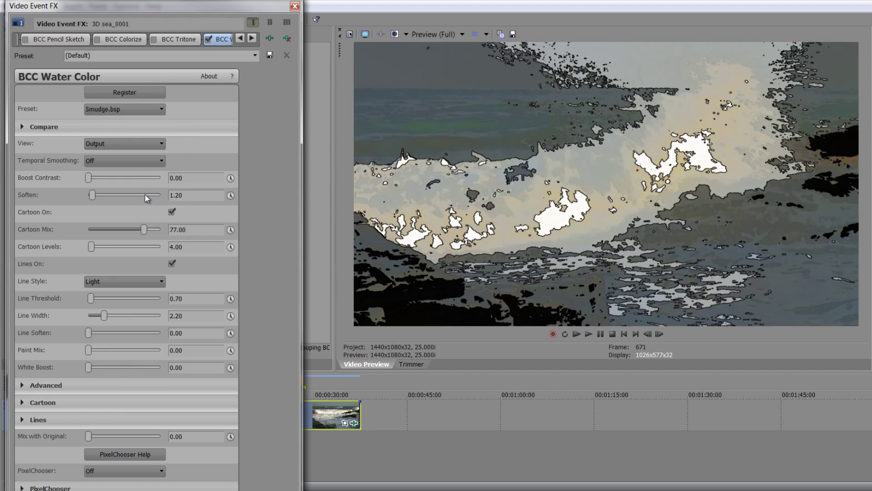
click(152, 110)
click(139, 167)
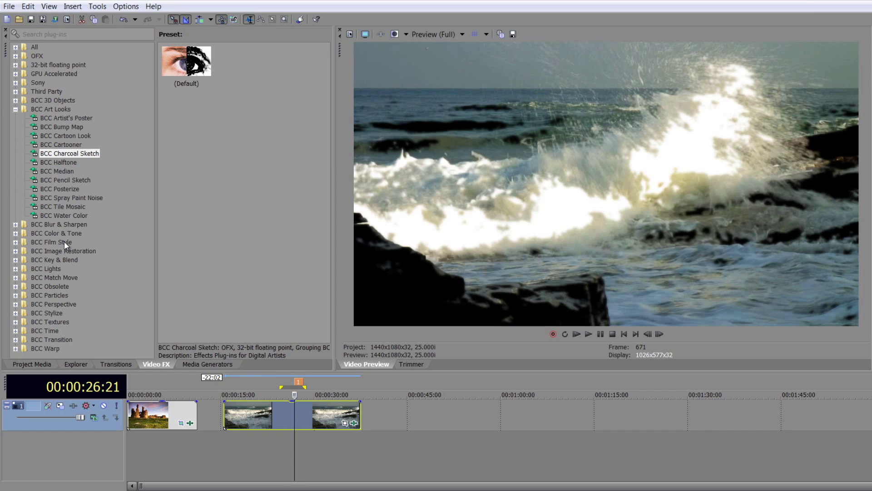
Expand the BCC Film Style effects and move the playhead to the castle clip at 00:00:04:15
click(15, 242)
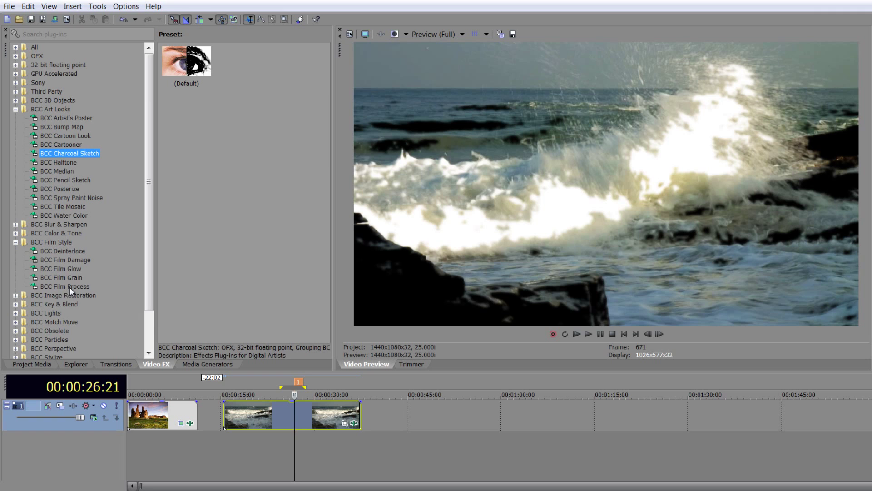
click(156, 444)
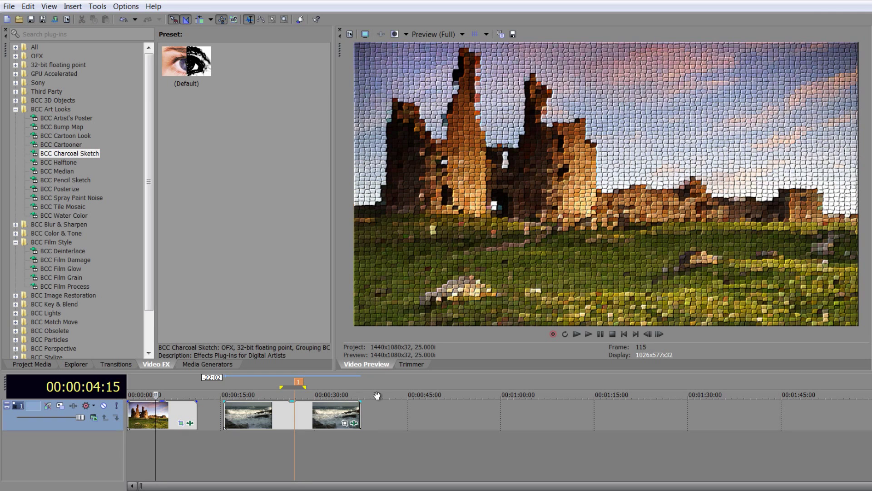